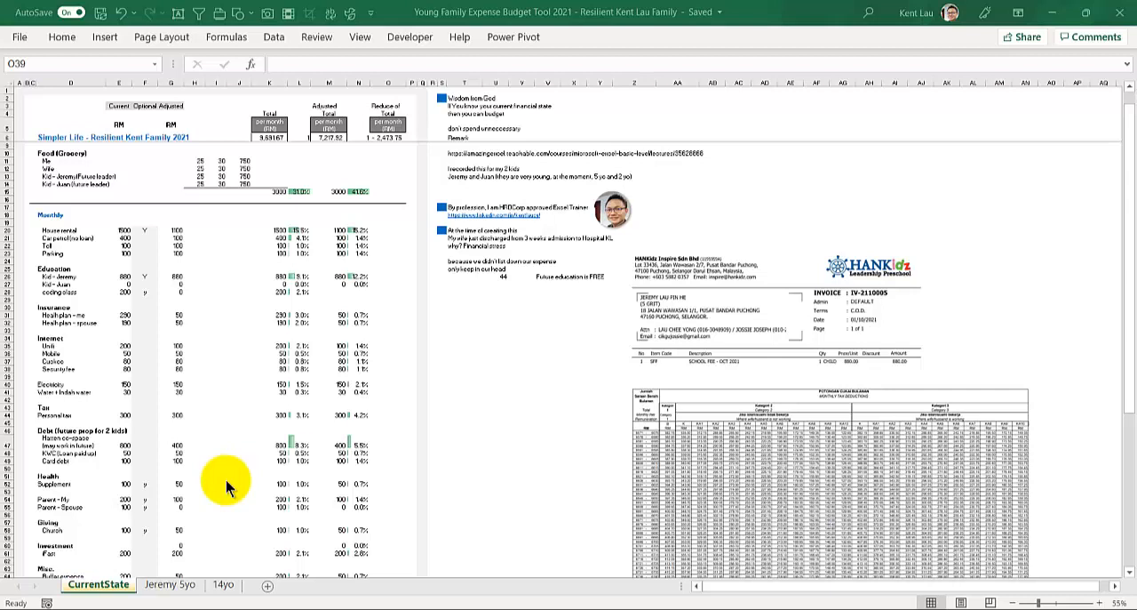
{"action": "left_click", "coordinate": [223, 585]}
{"action": "left_click", "coordinate": [150, 179]}
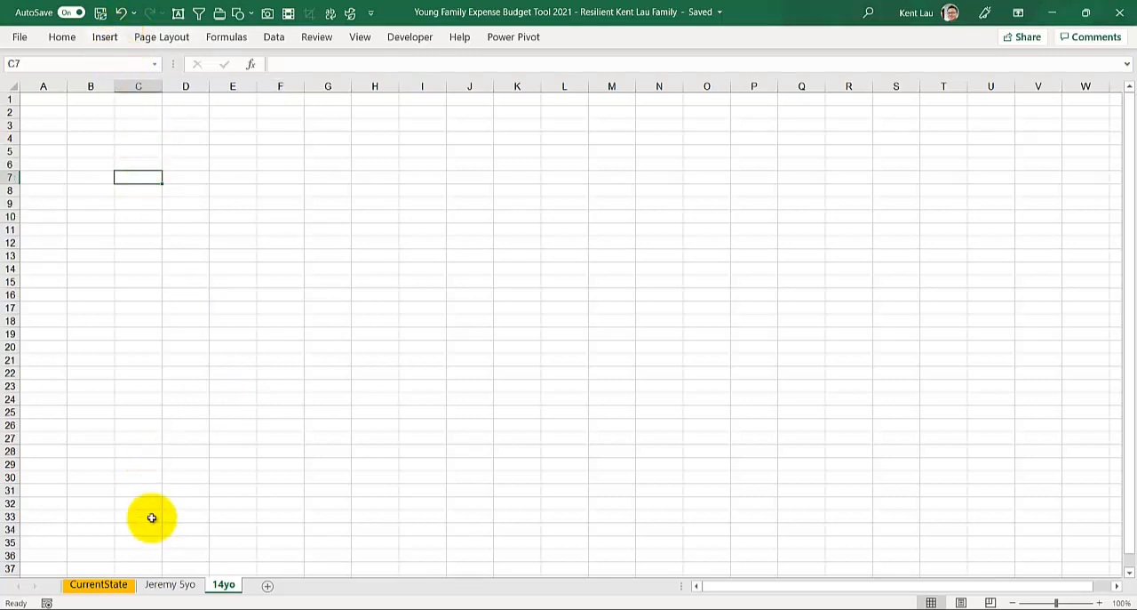
{"action": "left_click", "coordinate": [98, 584]}
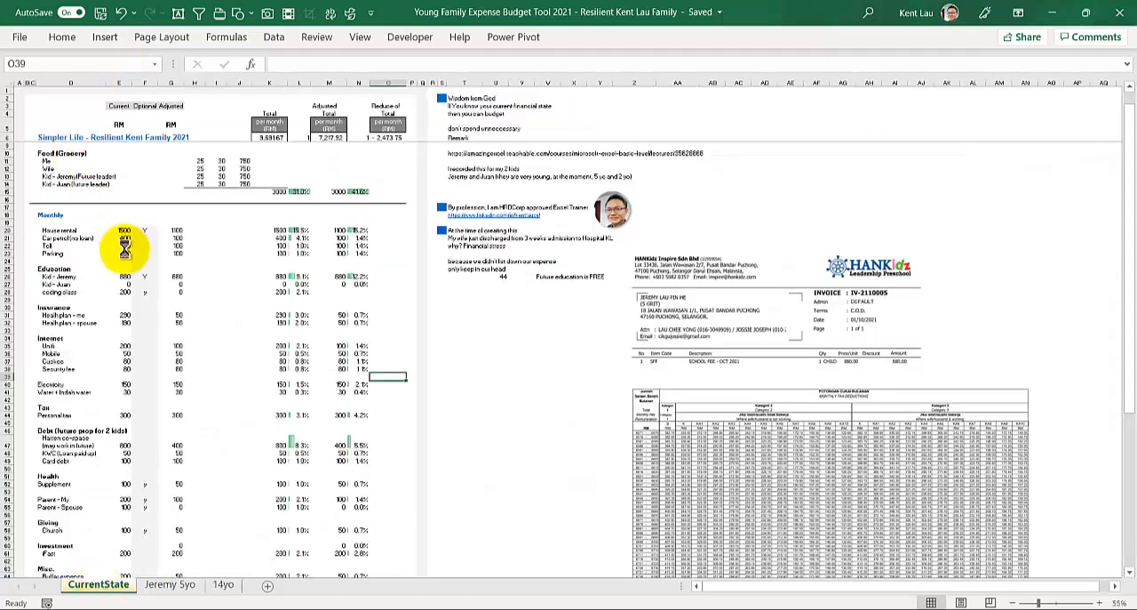
Step: Set the per-day food expense in the Me row of the CurrentState sheet to 30
{"action": "scroll", "coordinate": [124, 251], "scroll_direction": "up", "scroll_amount": 5}
{"action": "scroll", "coordinate": [125, 251], "scroll_direction": "up", "scroll_amount": 5}
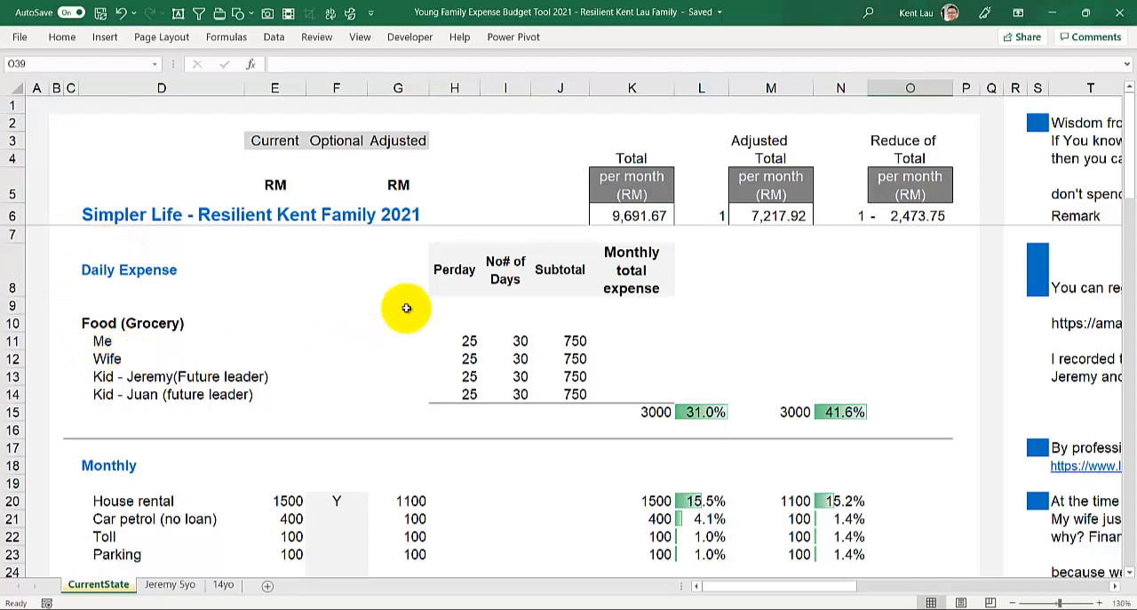
{"action": "left_click", "coordinate": [457, 341]}
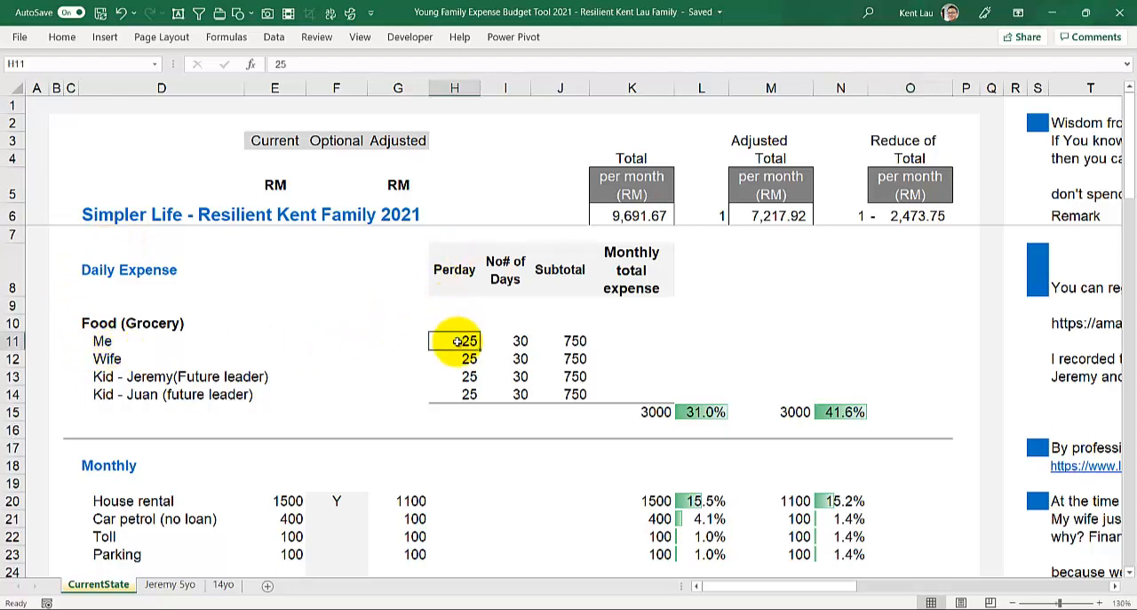
{"action": "left_click", "coordinate": [501, 341]}
{"action": "left_click", "coordinate": [467, 341]}
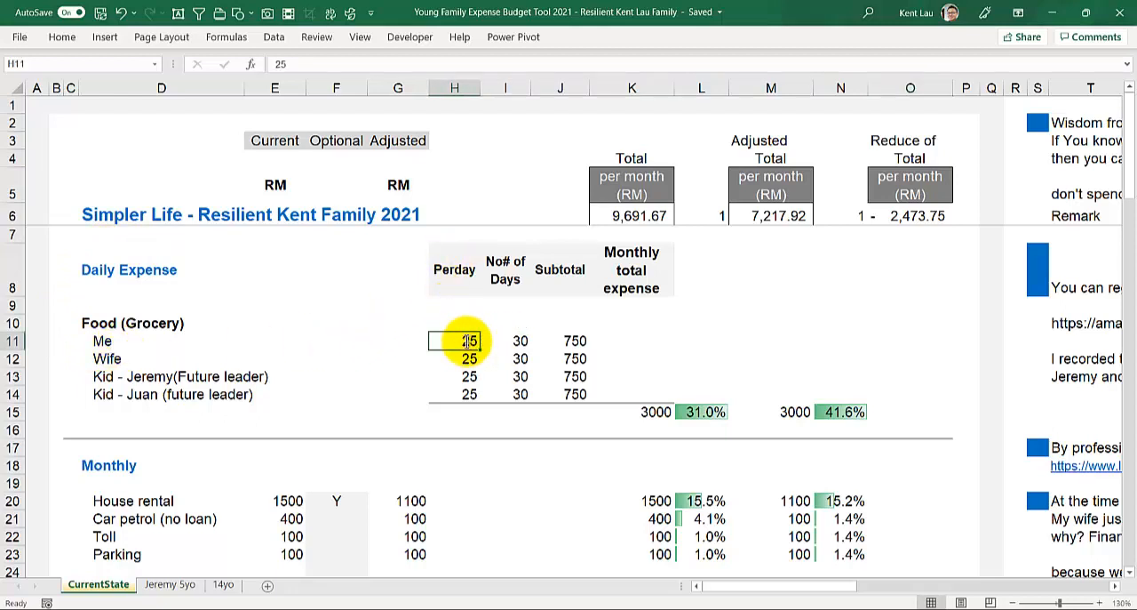
{"action": "type", "text": "30"}
{"action": "key", "text": "Return"}
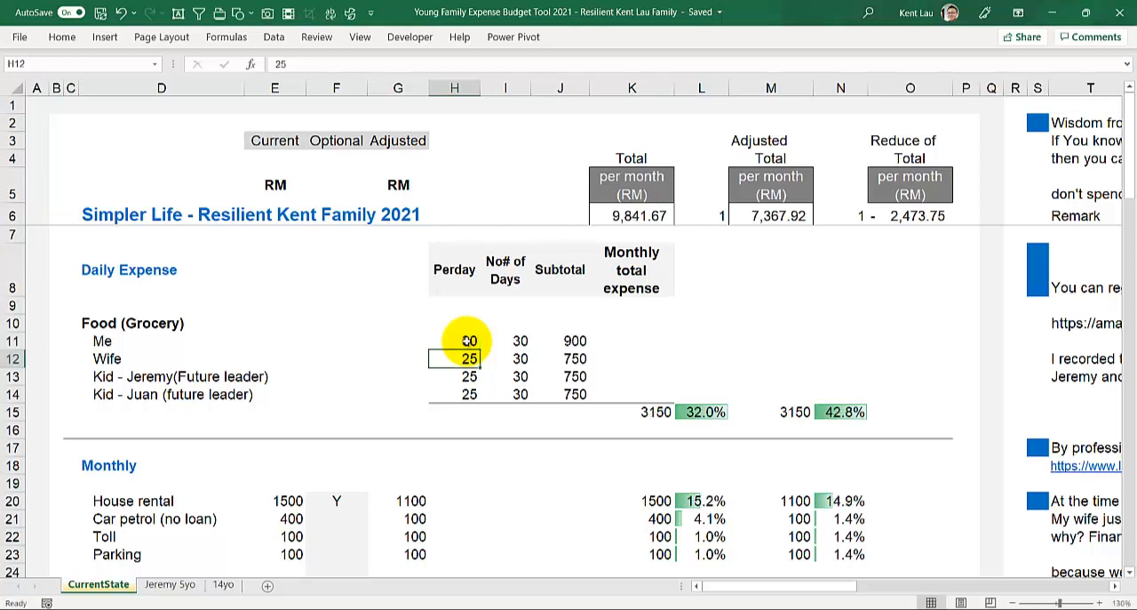
{"action": "left_click", "coordinate": [469, 340]}
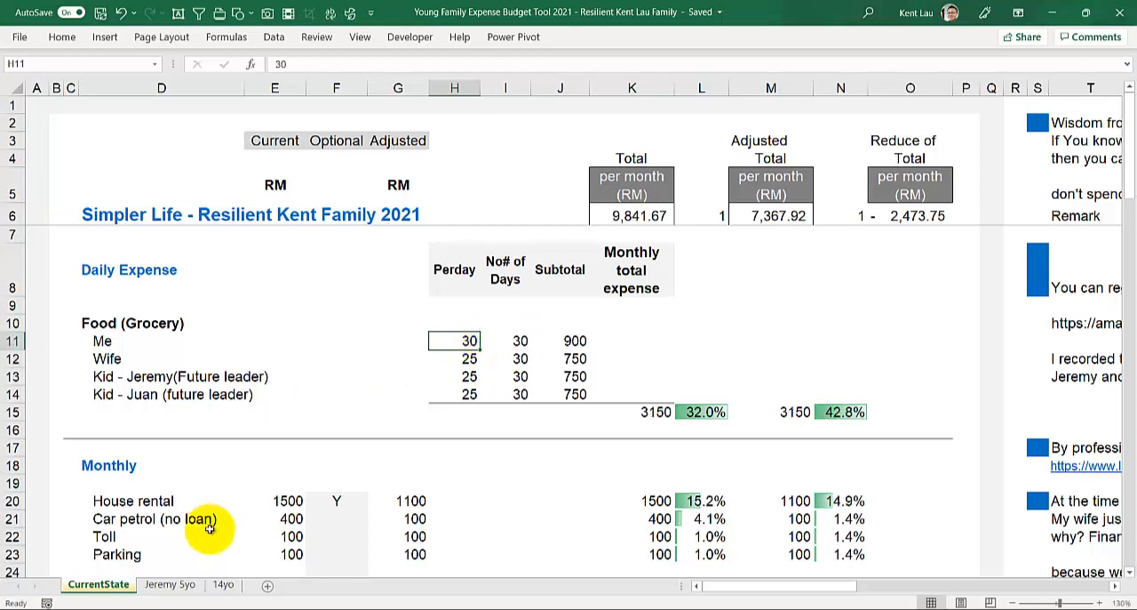
Step: On the 14yo sheet, start inserting an online picture and search for "noodle"
{"action": "left_click", "coordinate": [223, 584]}
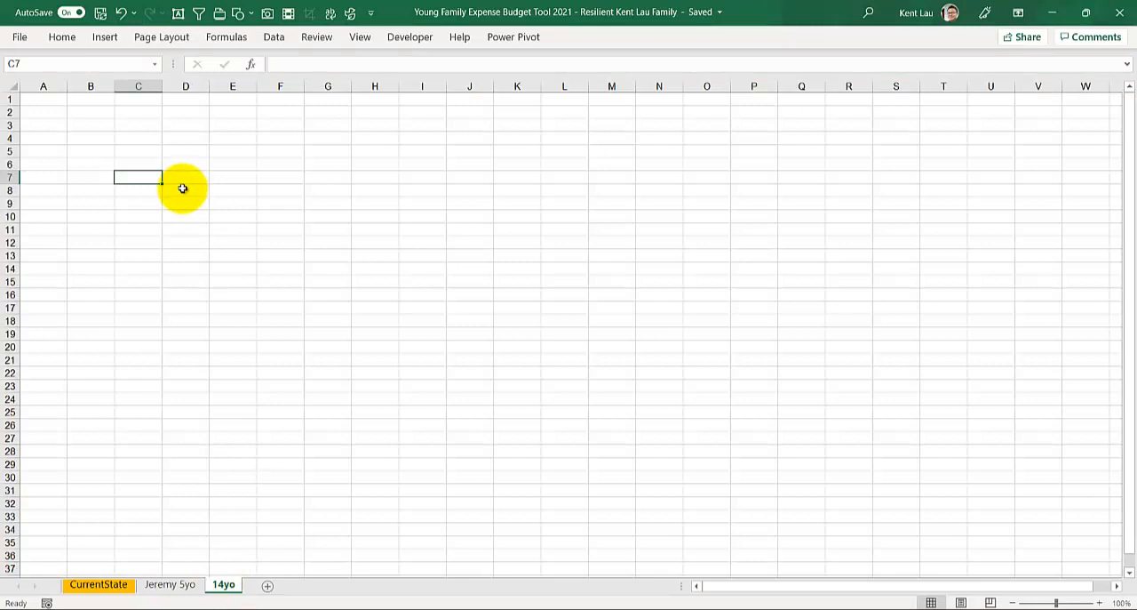
{"action": "left_click", "coordinate": [112, 42]}
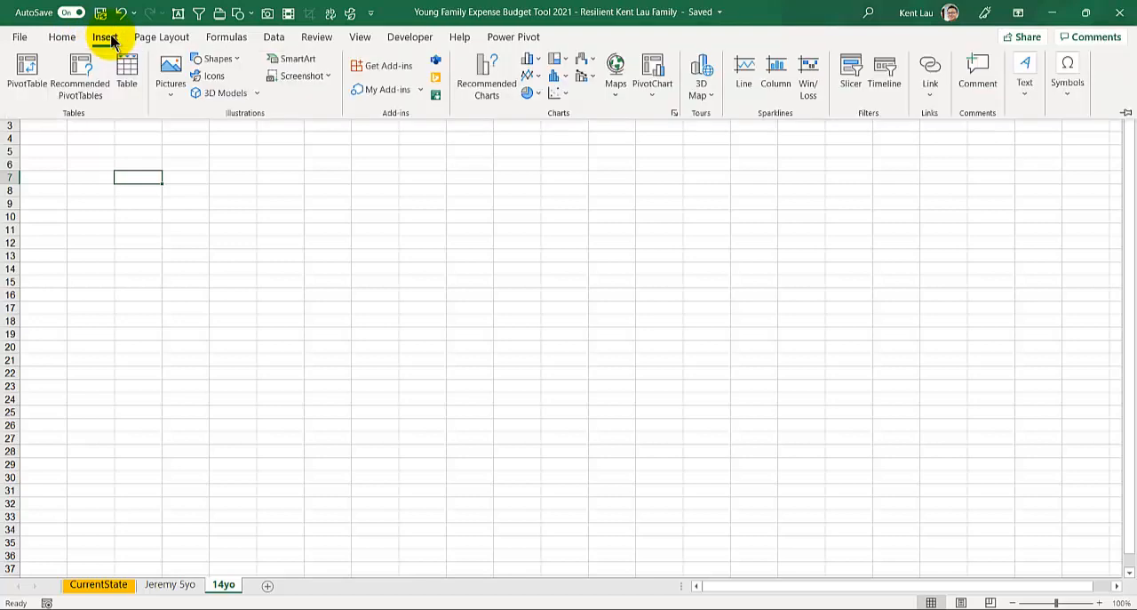
{"action": "left_click", "coordinate": [172, 84]}
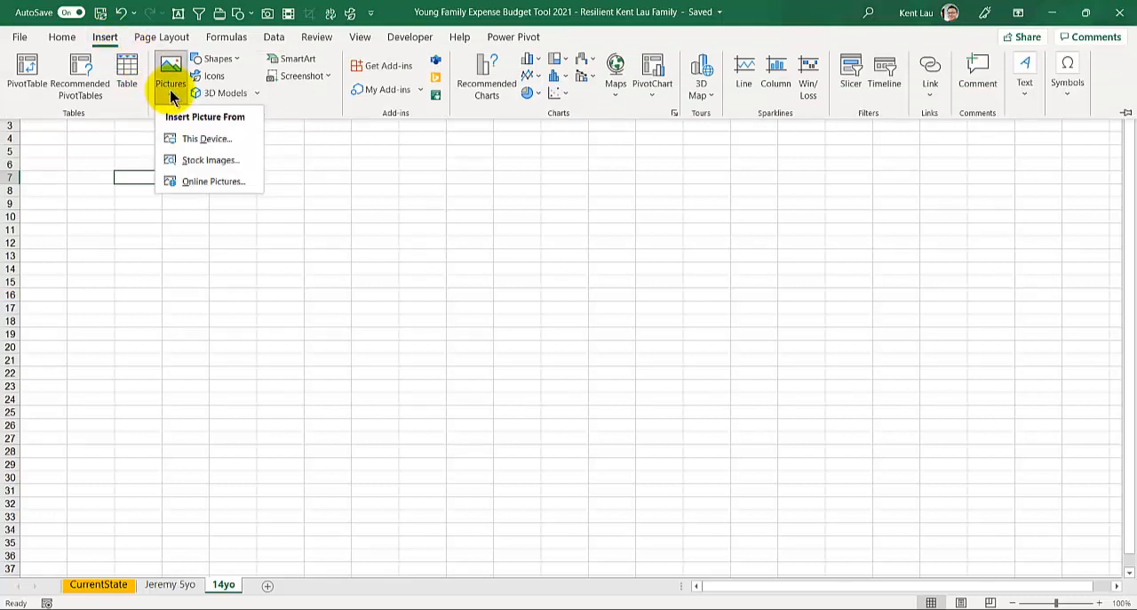
{"action": "left_click", "coordinate": [196, 182]}
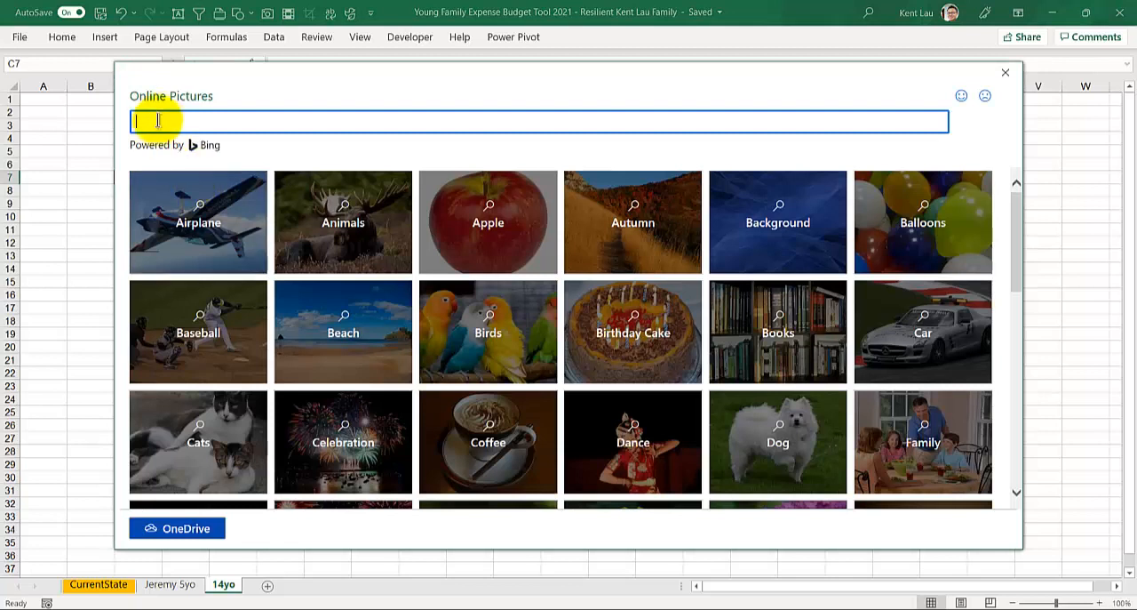
{"action": "type", "text": "noodle"}
{"action": "key", "text": "Return"}
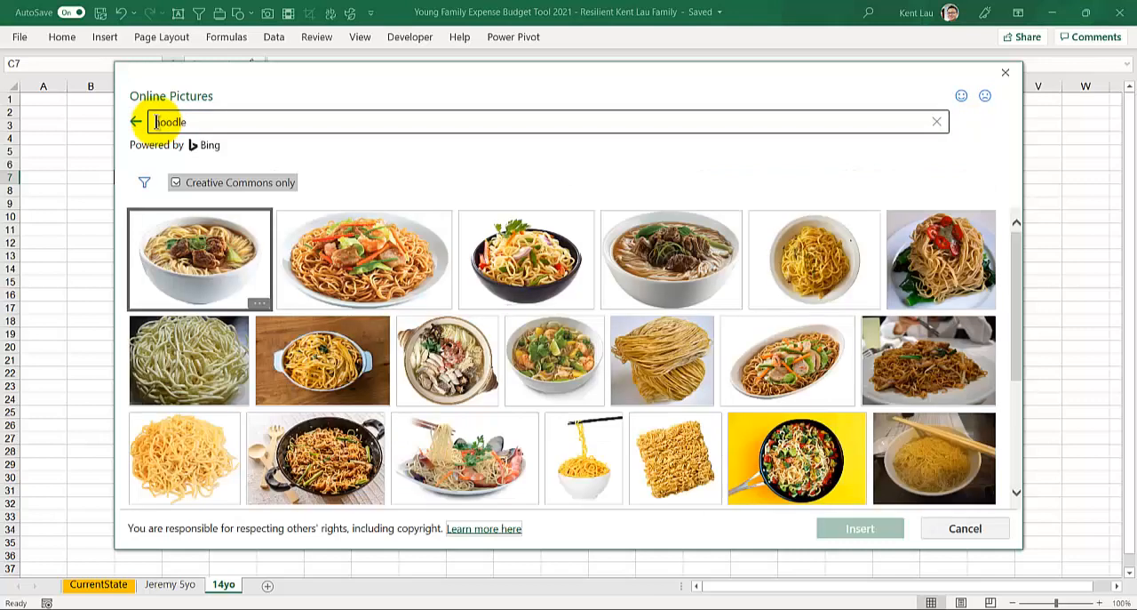
Step: Browse the noodle images and insert the first one, a white bowl of beef noodle soup, into the sheet
{"action": "left_click", "coordinate": [200, 164]}
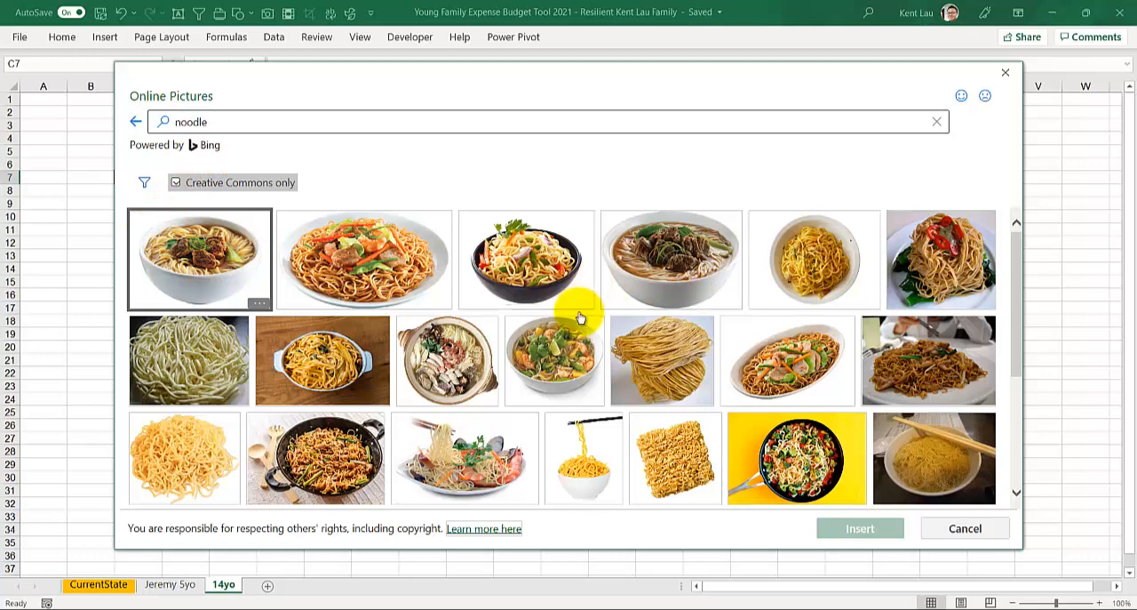
{"action": "scroll", "coordinate": [578, 318], "scroll_direction": "down", "scroll_amount": 1}
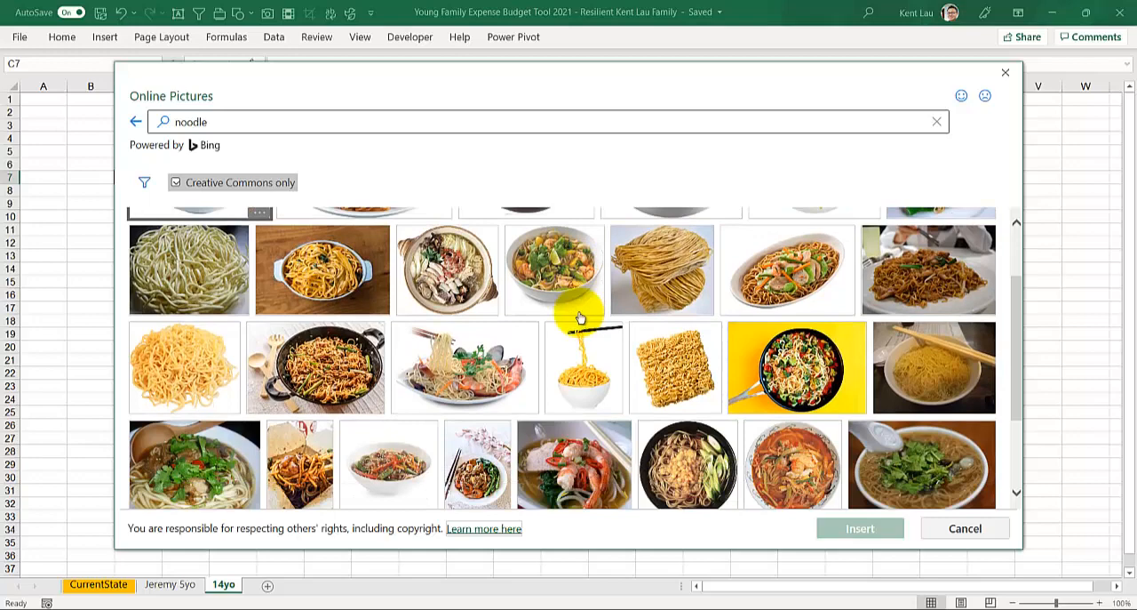
{"action": "scroll", "coordinate": [579, 317], "scroll_direction": "down", "scroll_amount": 1}
{"action": "scroll", "coordinate": [579, 317], "scroll_direction": "down", "scroll_amount": 1}
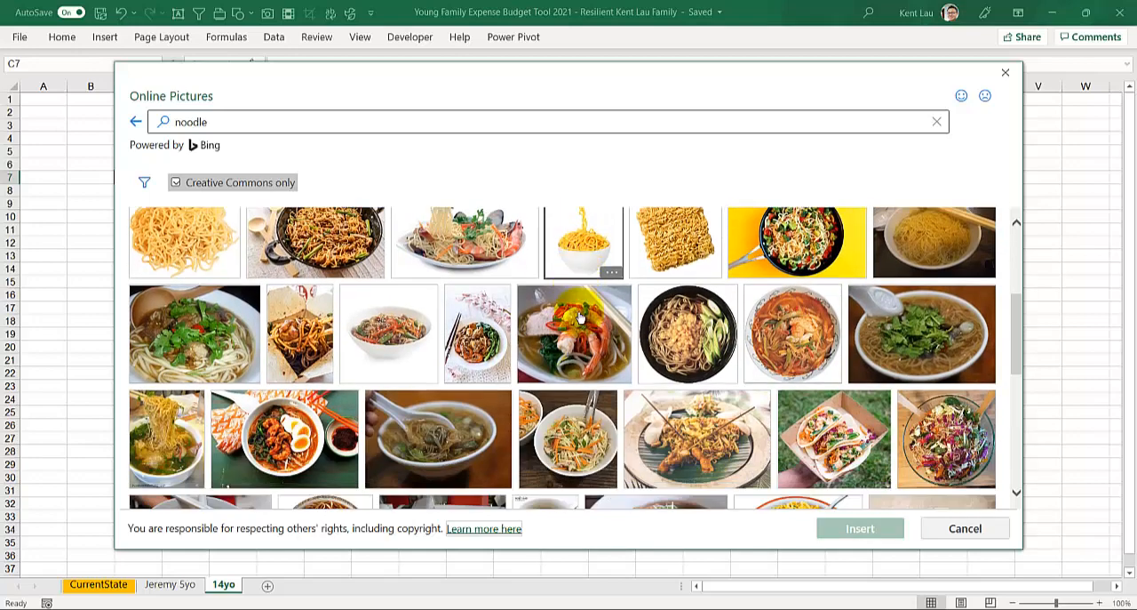
{"action": "scroll", "coordinate": [578, 317], "scroll_direction": "up", "scroll_amount": 2}
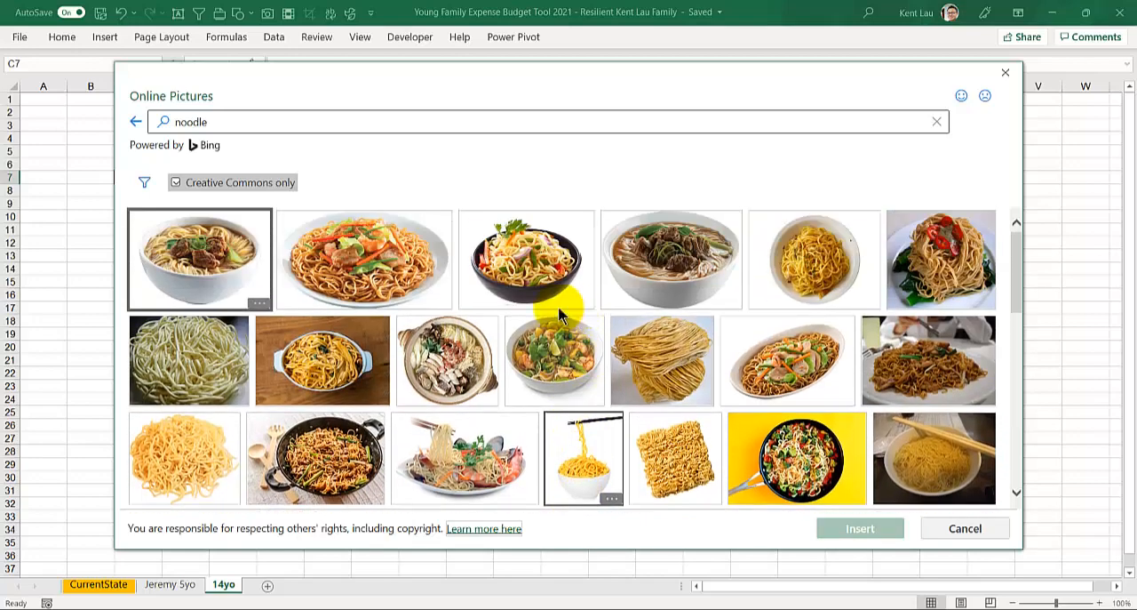
{"action": "left_click", "coordinate": [233, 267]}
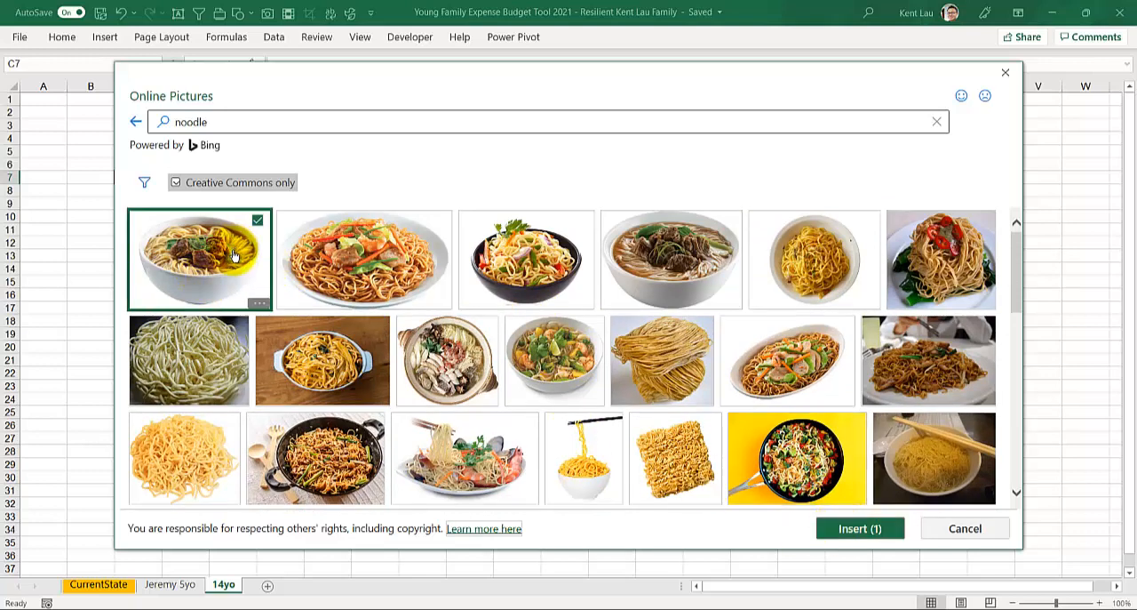
{"action": "left_click", "coordinate": [859, 533]}
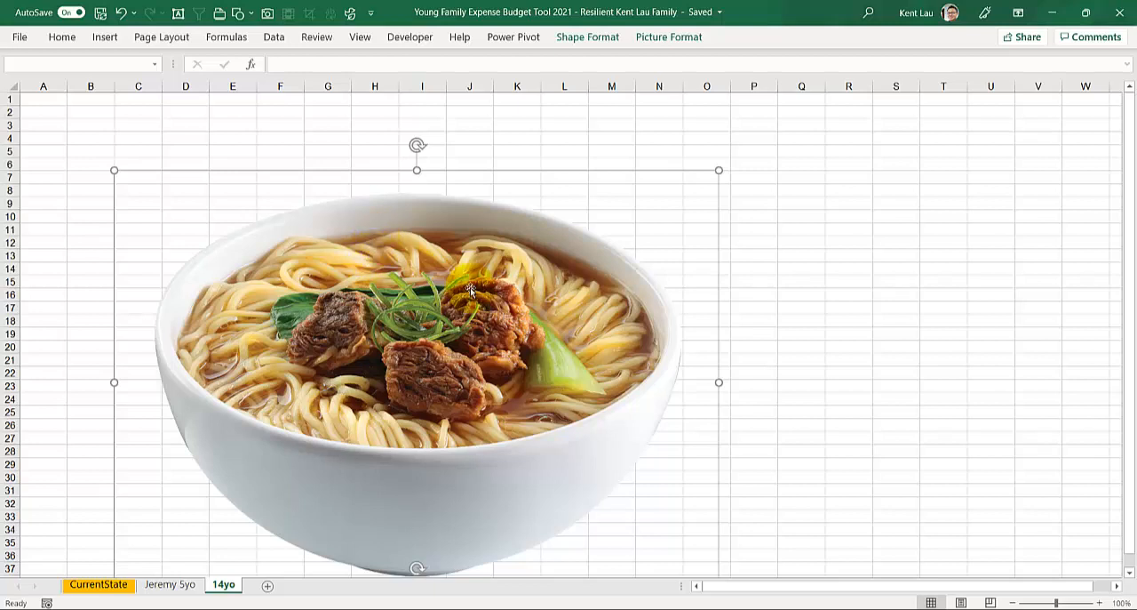
Step: Set the noodle picture's height to 3 cm and collapse the ribbon
{"action": "left_click", "coordinate": [668, 39]}
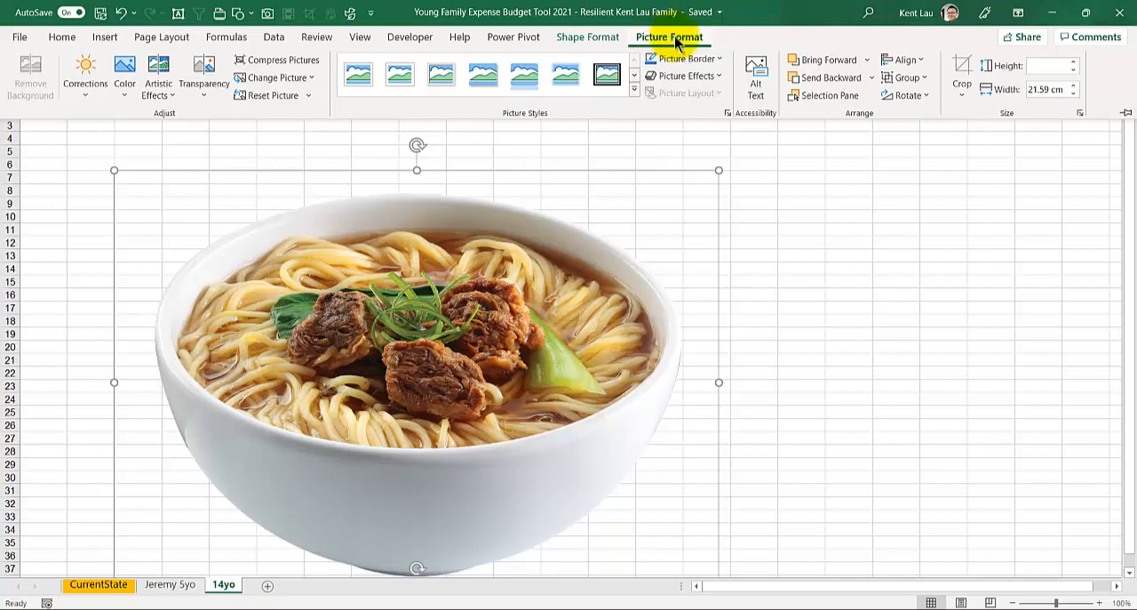
{"action": "left_click", "coordinate": [1054, 68]}
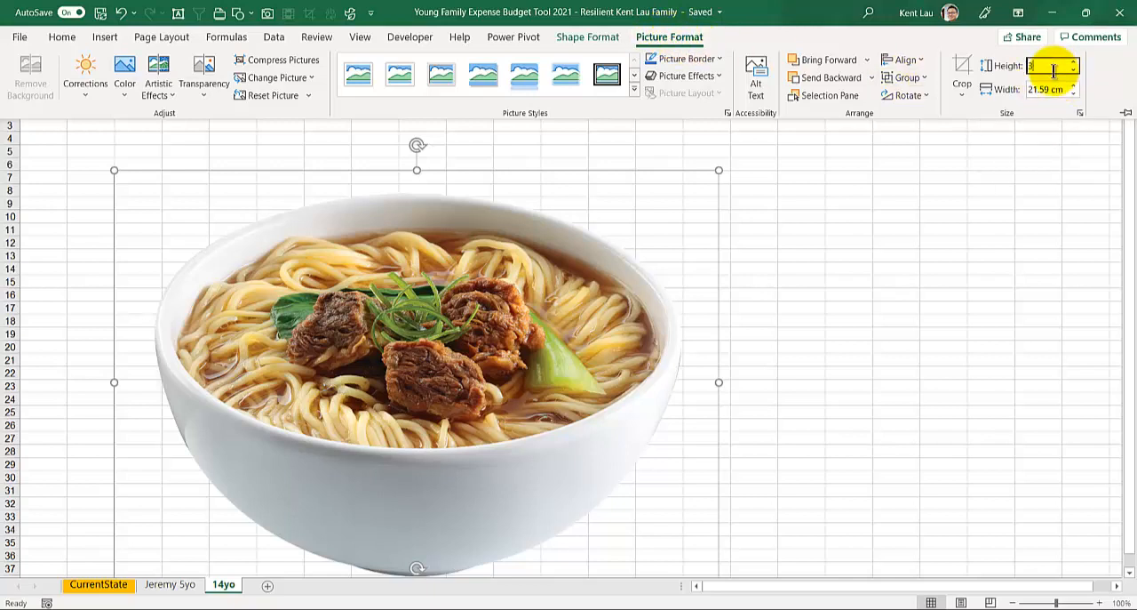
{"action": "type", "text": "3"}
{"action": "key", "text": "Return"}
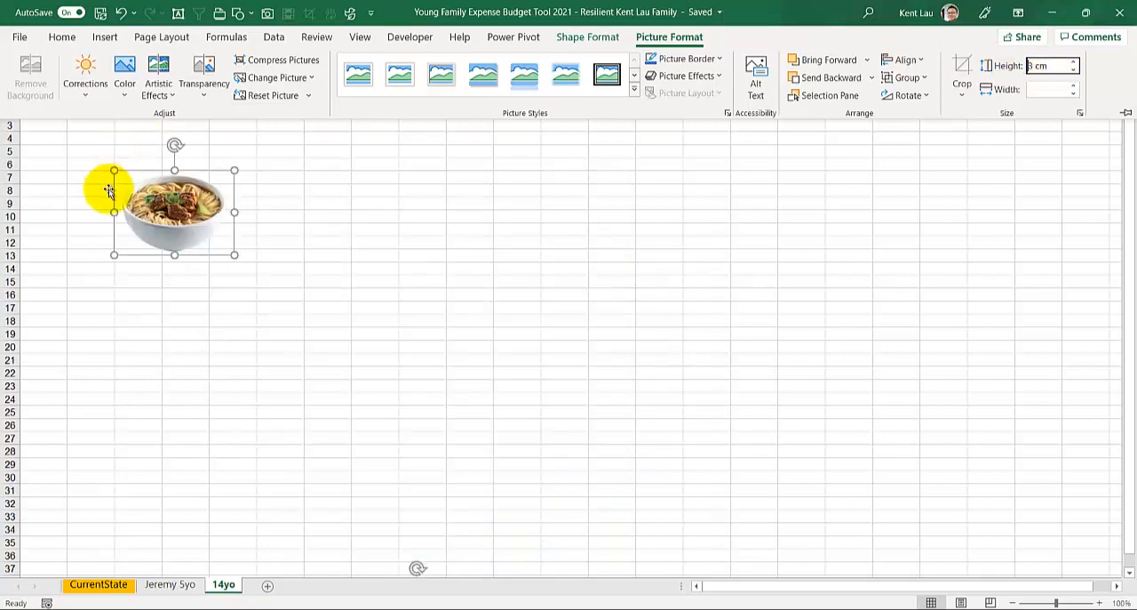
{"action": "key", "text": "ctrl+F1"}
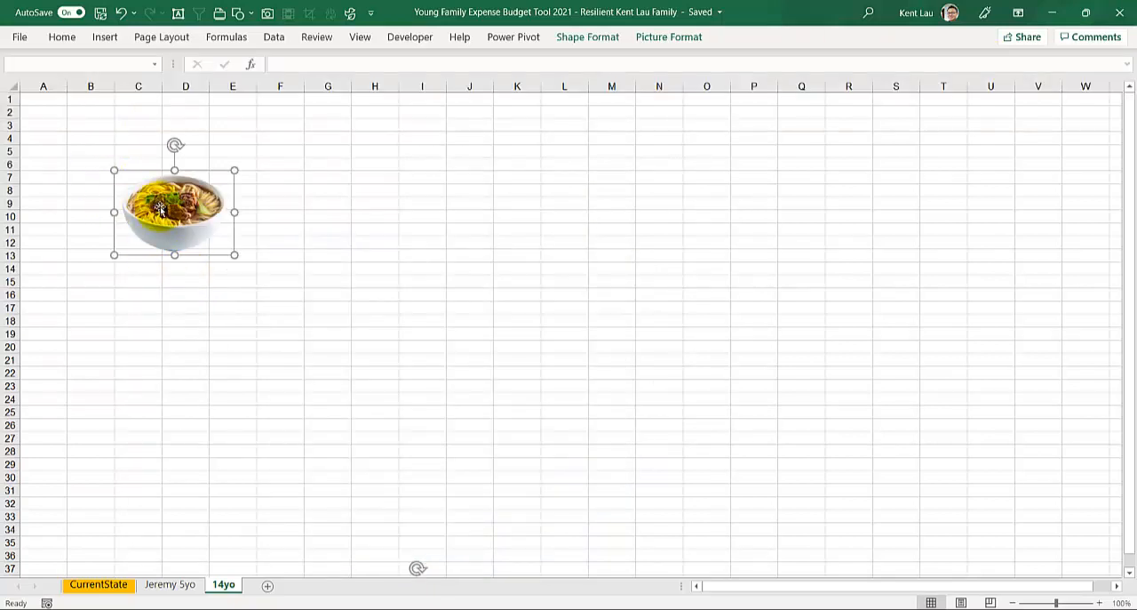
Step: Below the noodle picture, enter RM in cell C14 and 10 in cell C15
{"action": "left_click", "coordinate": [138, 271]}
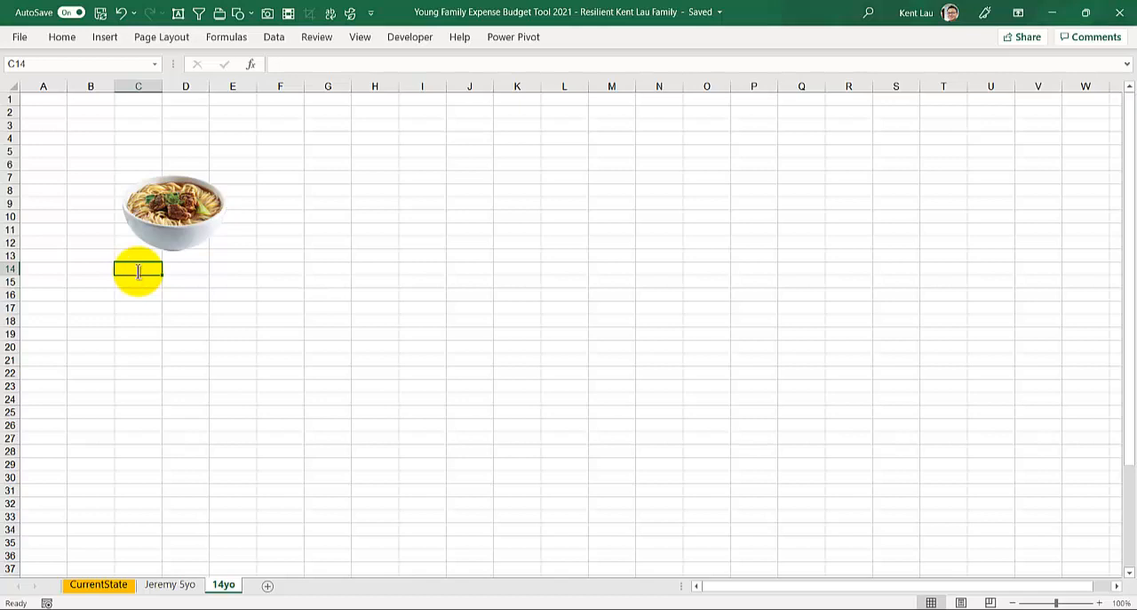
{"action": "type", "text": "RM"}
{"action": "key", "text": "Return"}
{"action": "type", "text": "10"}
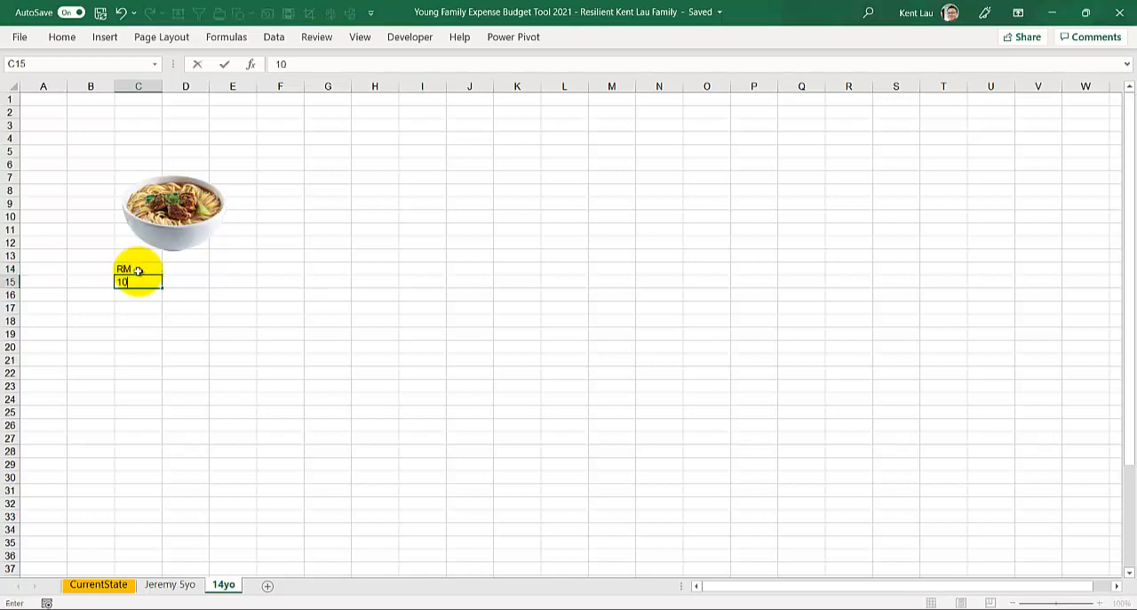
{"action": "left_click", "coordinate": [164, 227]}
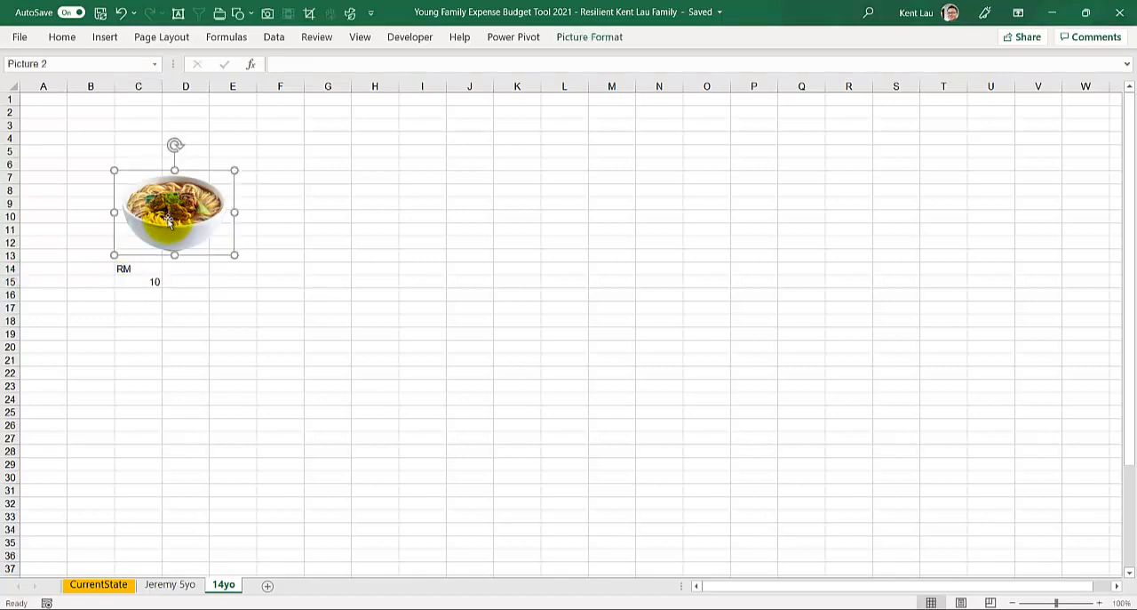
Step: Examine how column C and rows 14 and 15 give the addresses of the RM label and price cells
{"action": "left_click", "coordinate": [130, 272]}
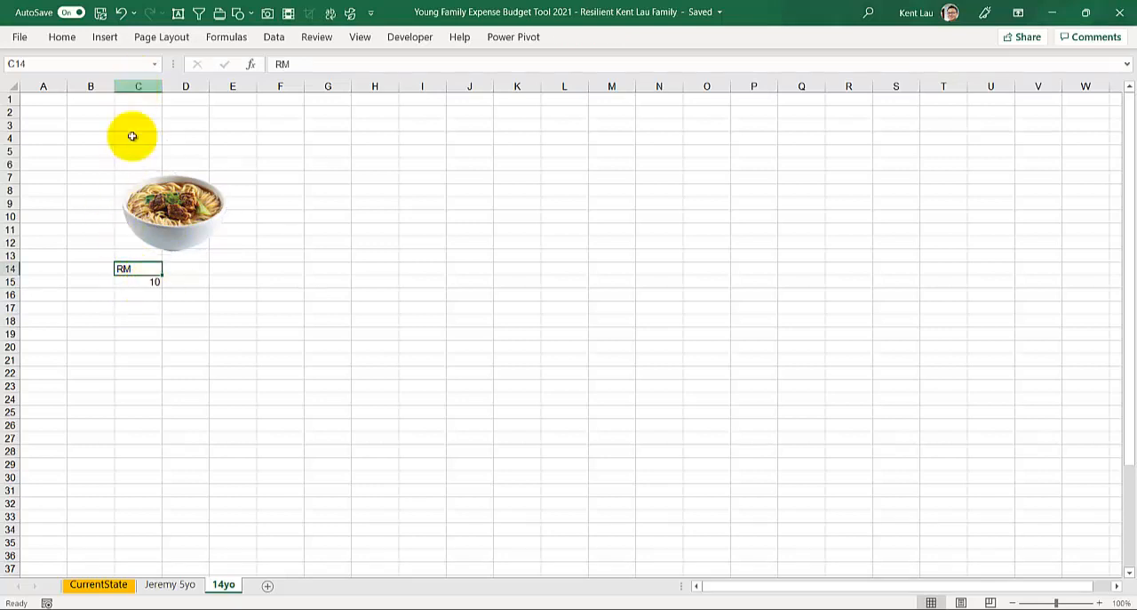
{"action": "left_click", "coordinate": [87, 111]}
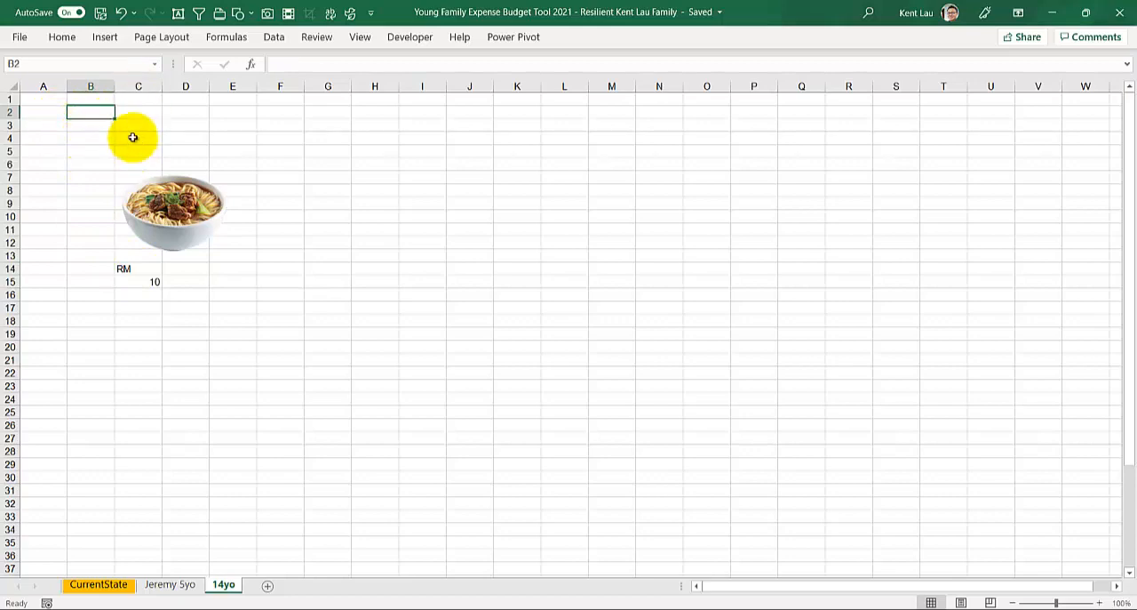
{"action": "left_click", "coordinate": [136, 86]}
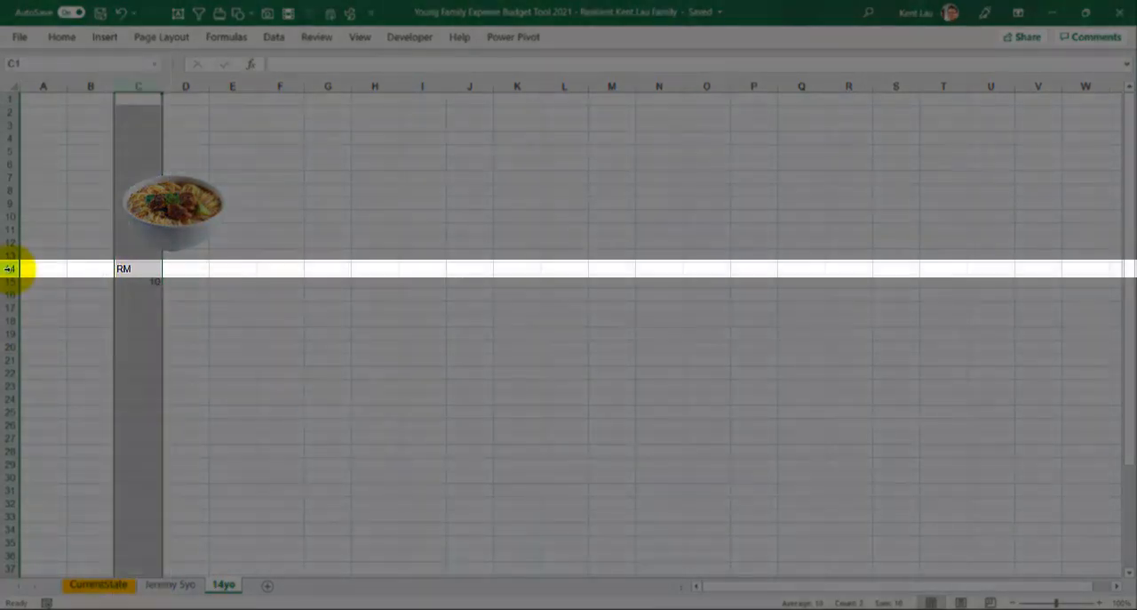
{"action": "left_click", "coordinate": [9, 268]}
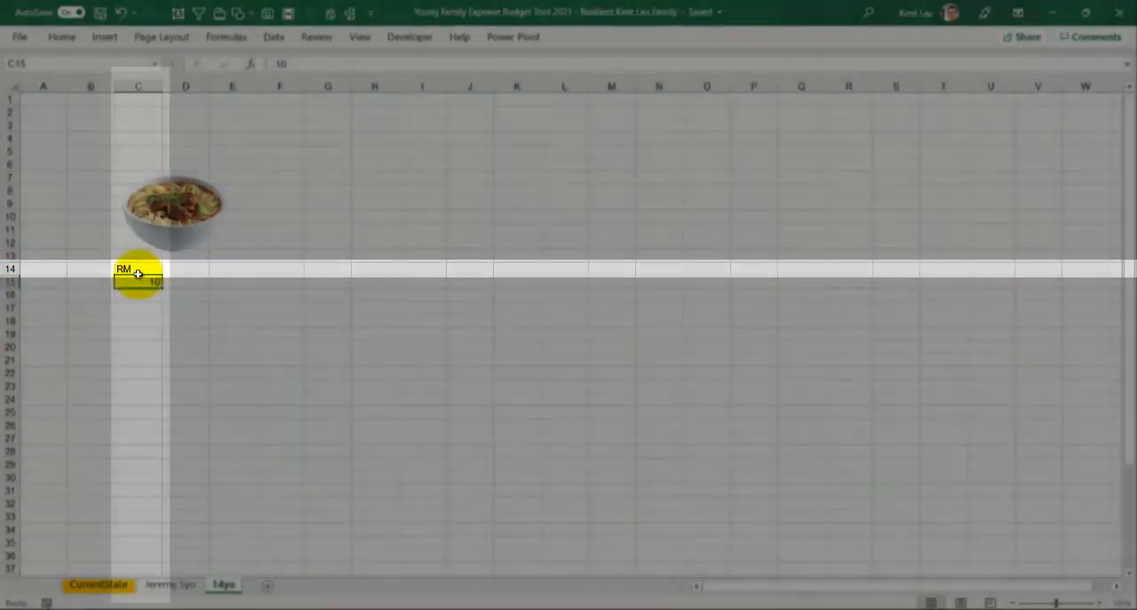
{"action": "left_click", "coordinate": [137, 283]}
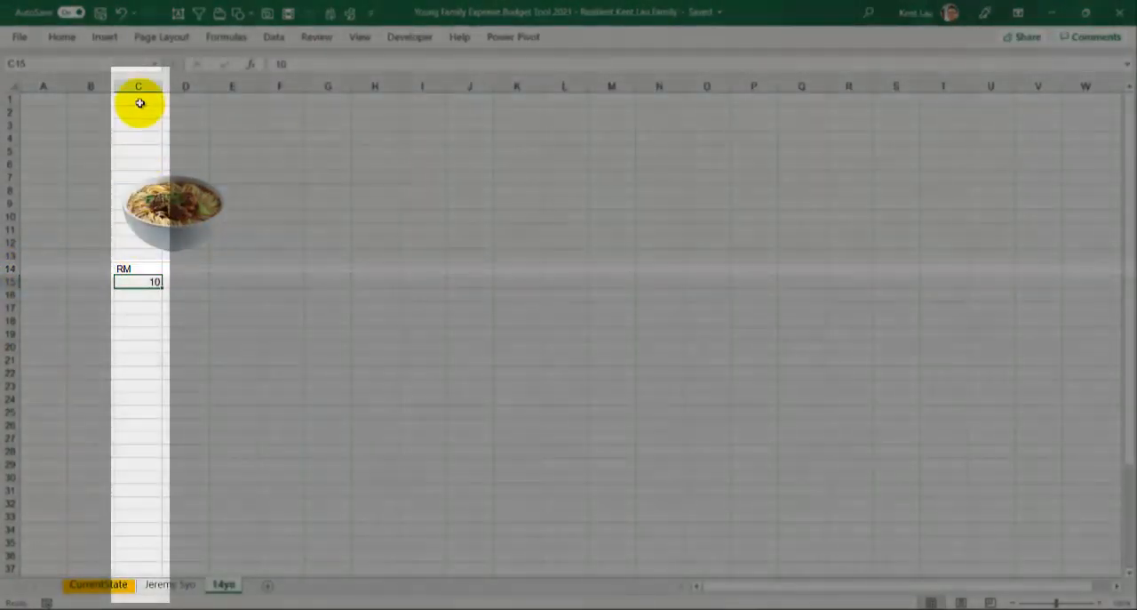
{"action": "left_click", "coordinate": [140, 88]}
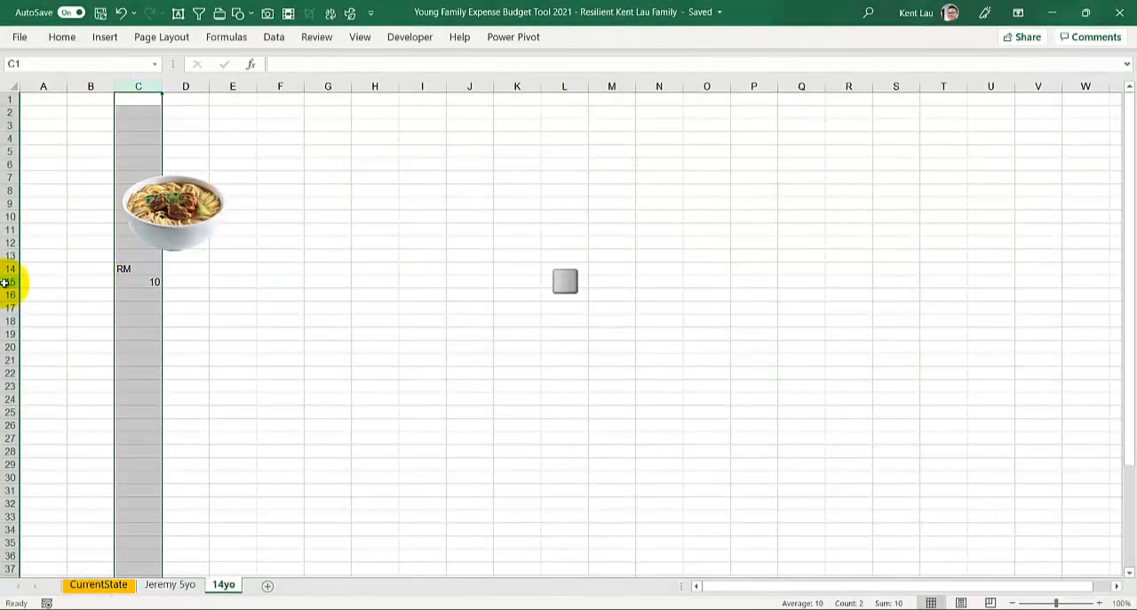
{"action": "left_click", "coordinate": [9, 282]}
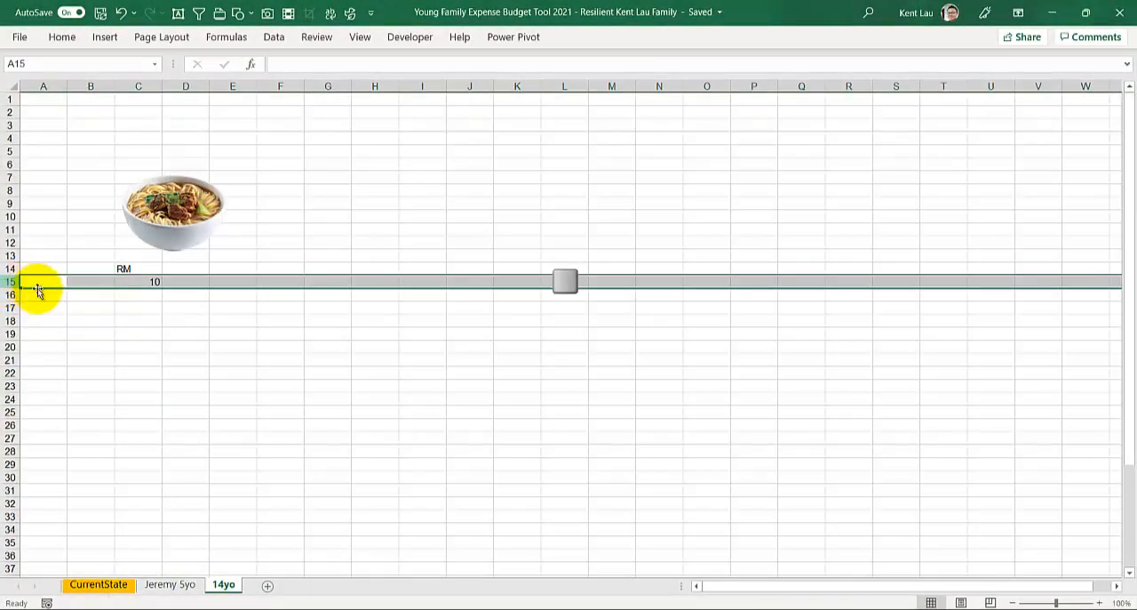
{"action": "left_click", "coordinate": [133, 281]}
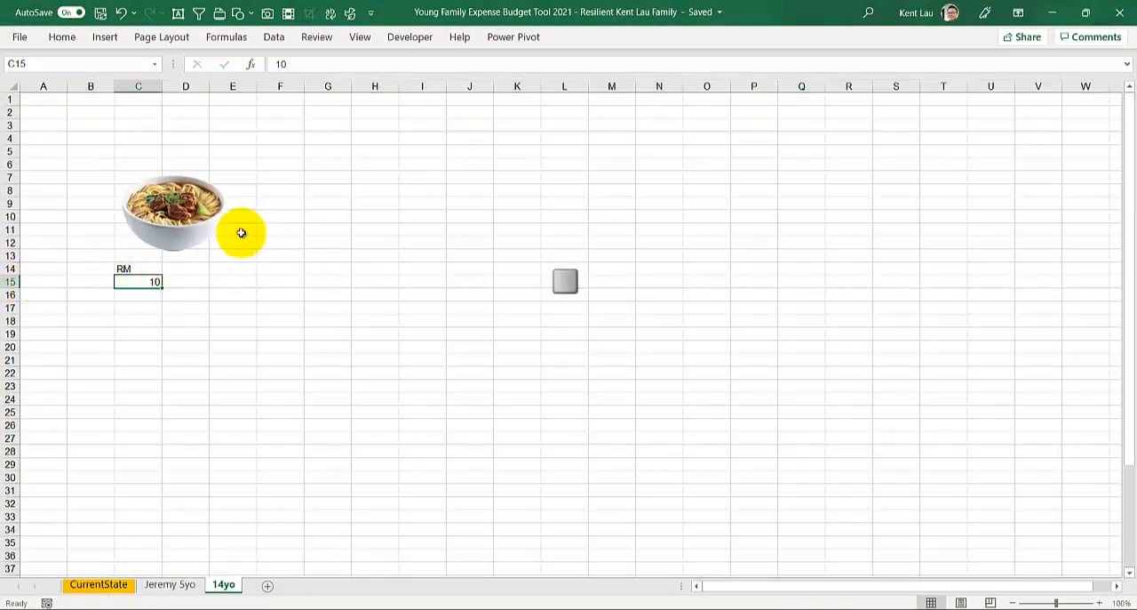
Step: Copy the beef noodle picture and place the duplicate beside the original, starting at column F
{"action": "left_click", "coordinate": [178, 197]}
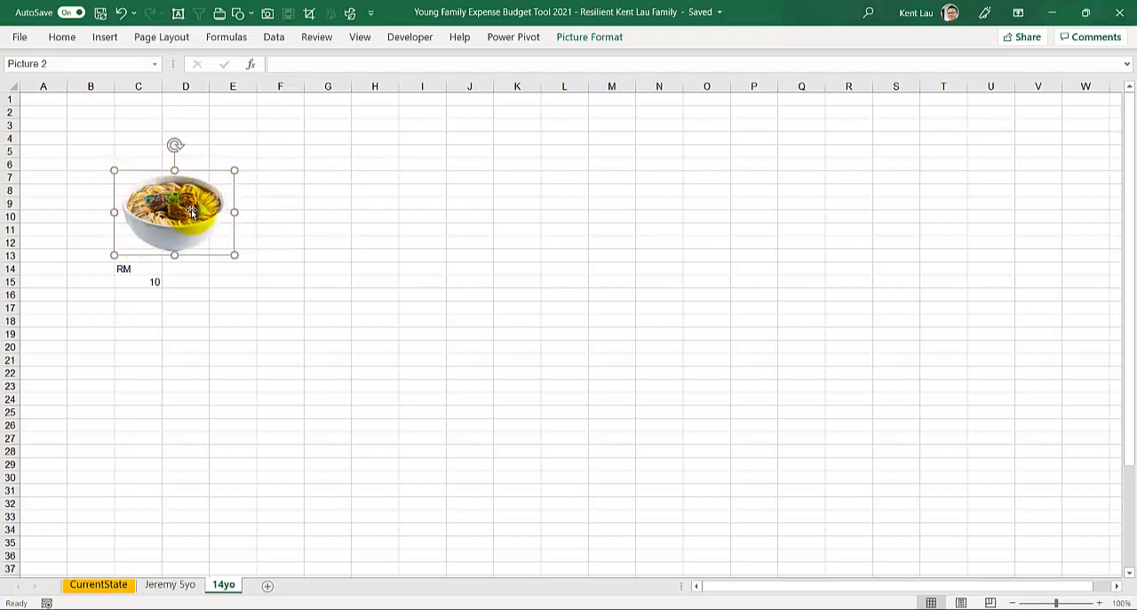
{"action": "key", "text": "ctrl+c"}
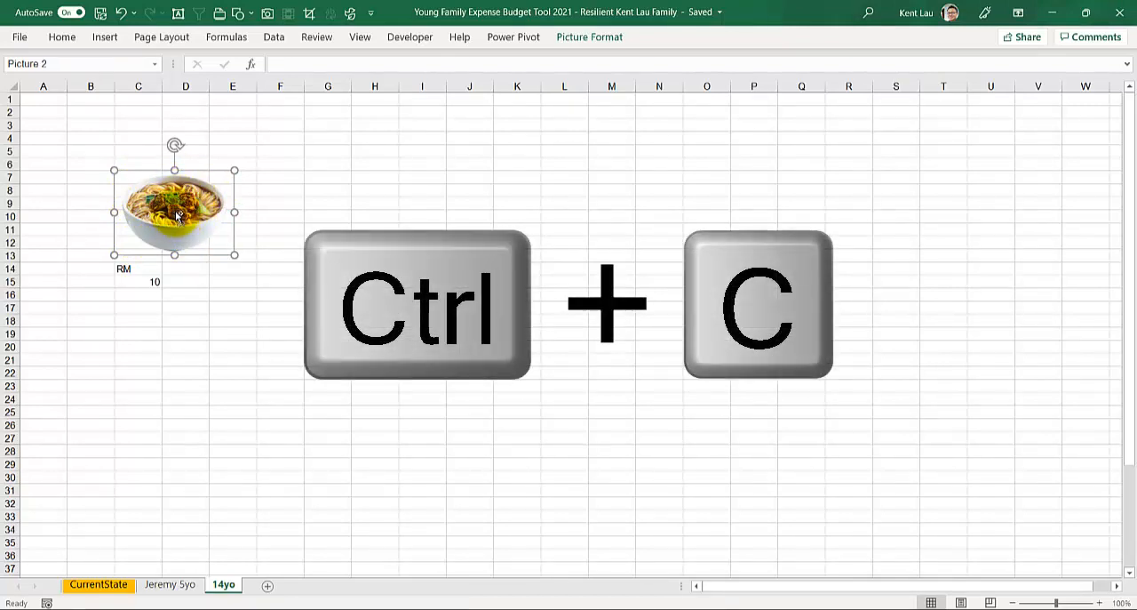
{"action": "left_click", "coordinate": [311, 150]}
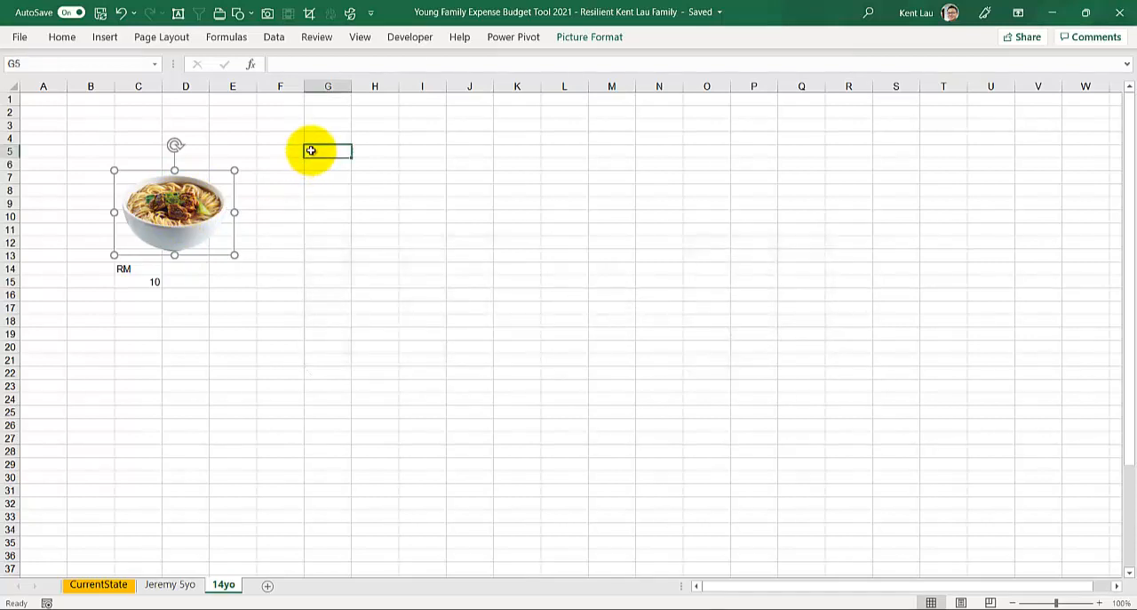
{"action": "key", "text": "ctrl+v"}
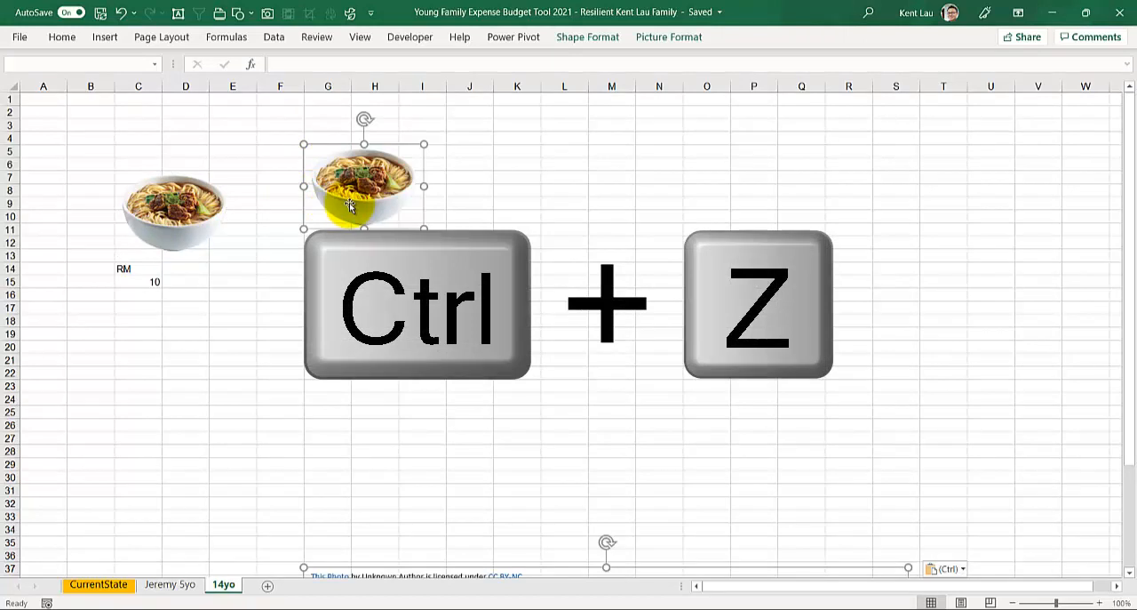
{"action": "left_click_drag", "start_coordinate": [349, 204], "coordinate": [306, 235]}
{"action": "left_click", "coordinate": [286, 152]}
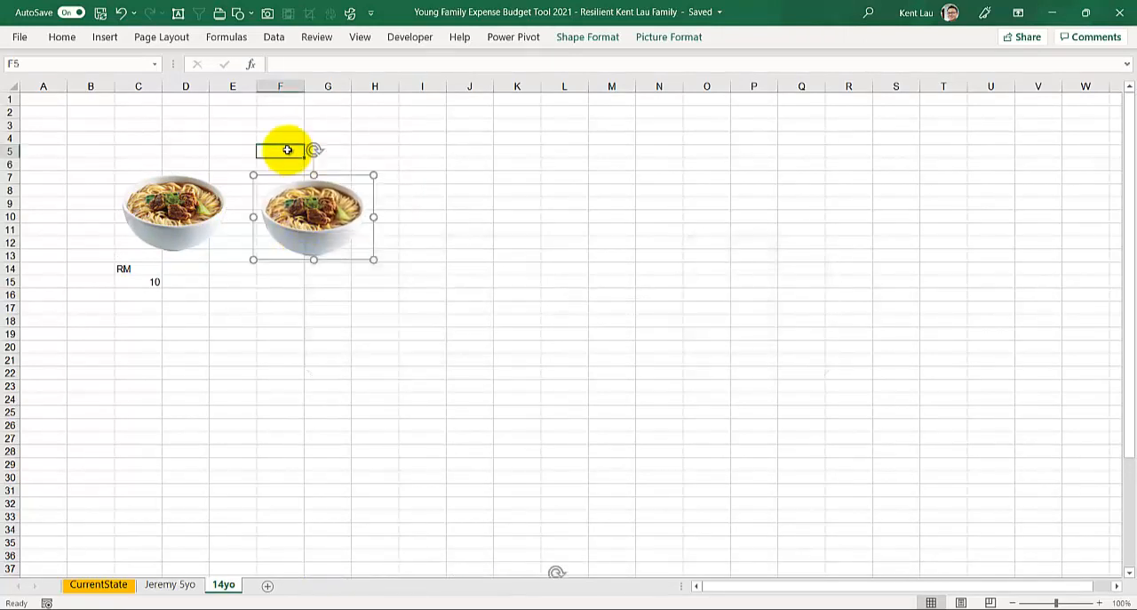
Step: Paste a third noodle picture starting at column I and line up the copies in a row with the original
{"action": "left_click", "coordinate": [289, 213]}
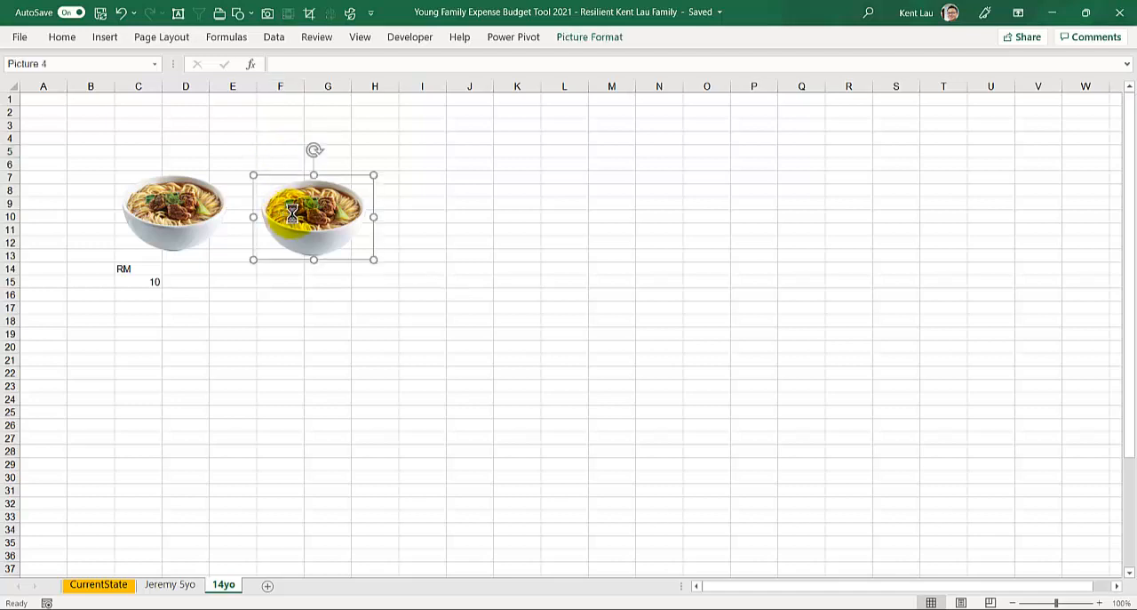
{"action": "left_click", "coordinate": [422, 116]}
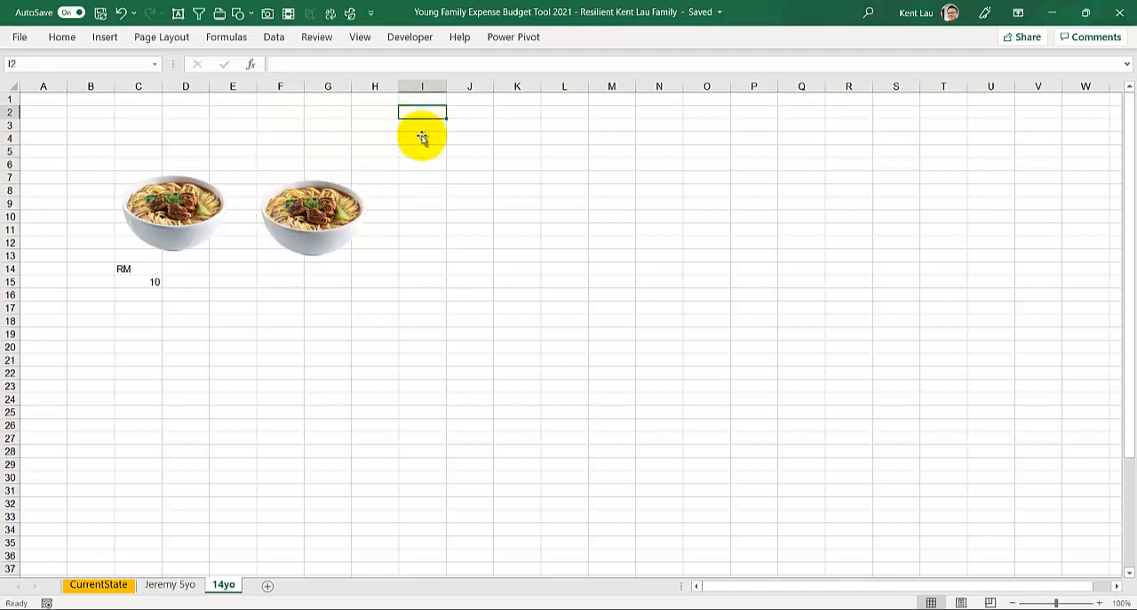
{"action": "left_click", "coordinate": [420, 186]}
{"action": "key", "text": "ctrl+v"}
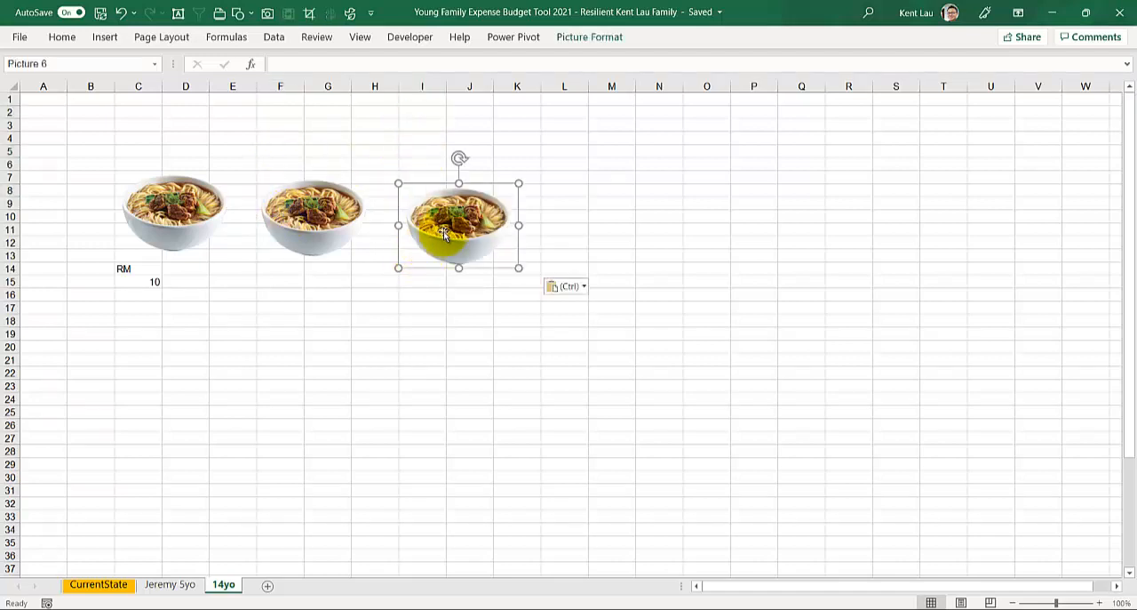
{"action": "left_click_drag", "start_coordinate": [437, 241], "coordinate": [442, 222]}
{"action": "left_click", "coordinate": [305, 216]}
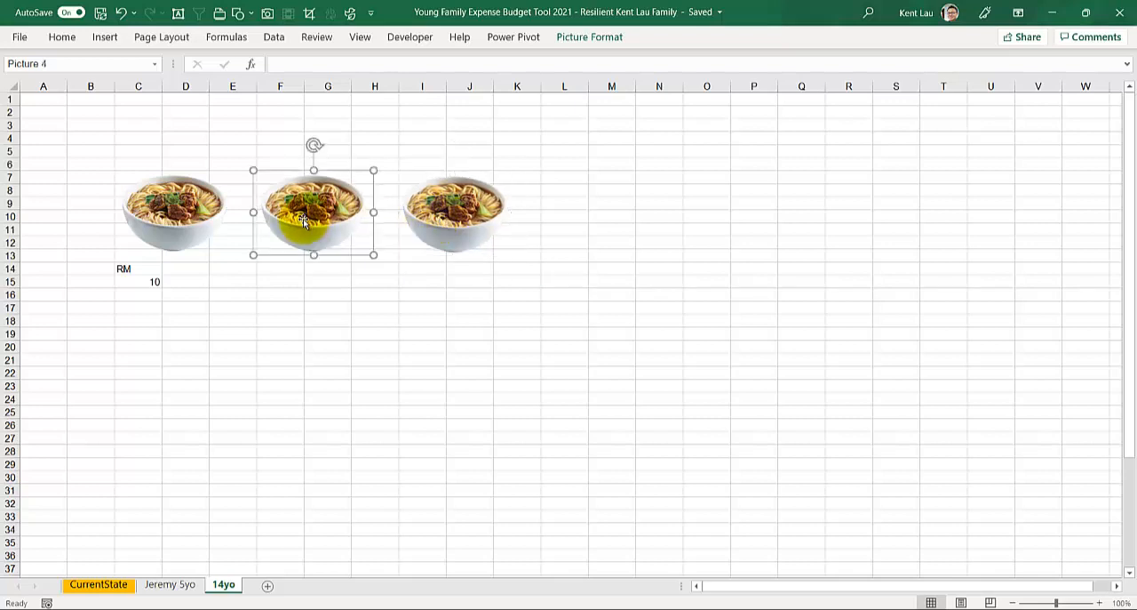
Step: Under the two copied pictures, enter RM in cells F14 and I14 and 10 in cells F15 and I15
{"action": "left_click", "coordinate": [280, 269]}
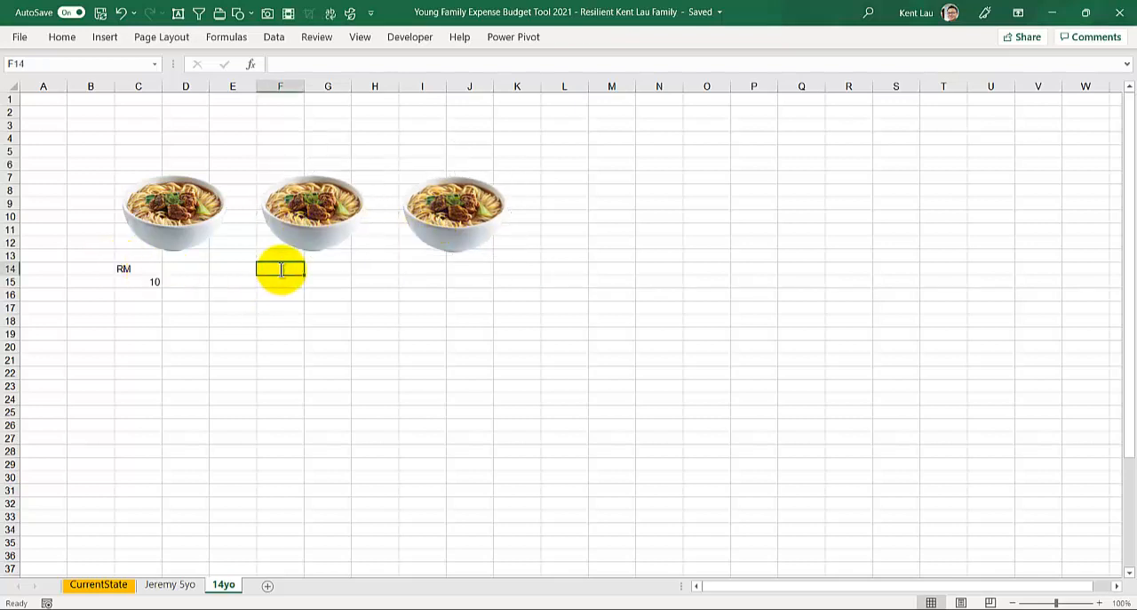
{"action": "type", "text": "RM"}
{"action": "key", "text": "Return"}
{"action": "type", "text": "10"}
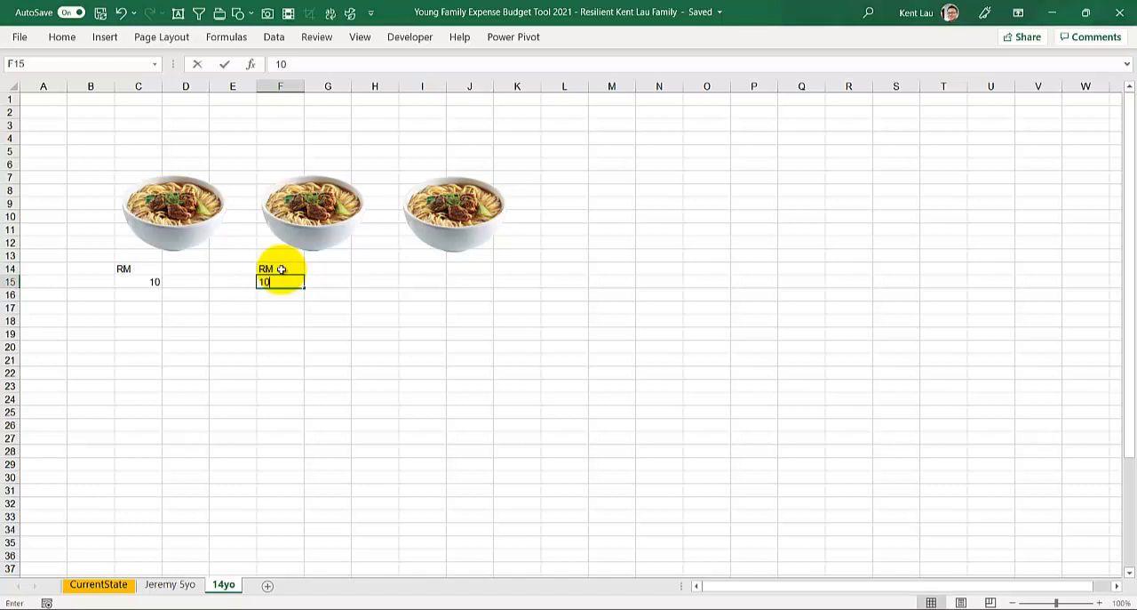
{"action": "left_click", "coordinate": [424, 270]}
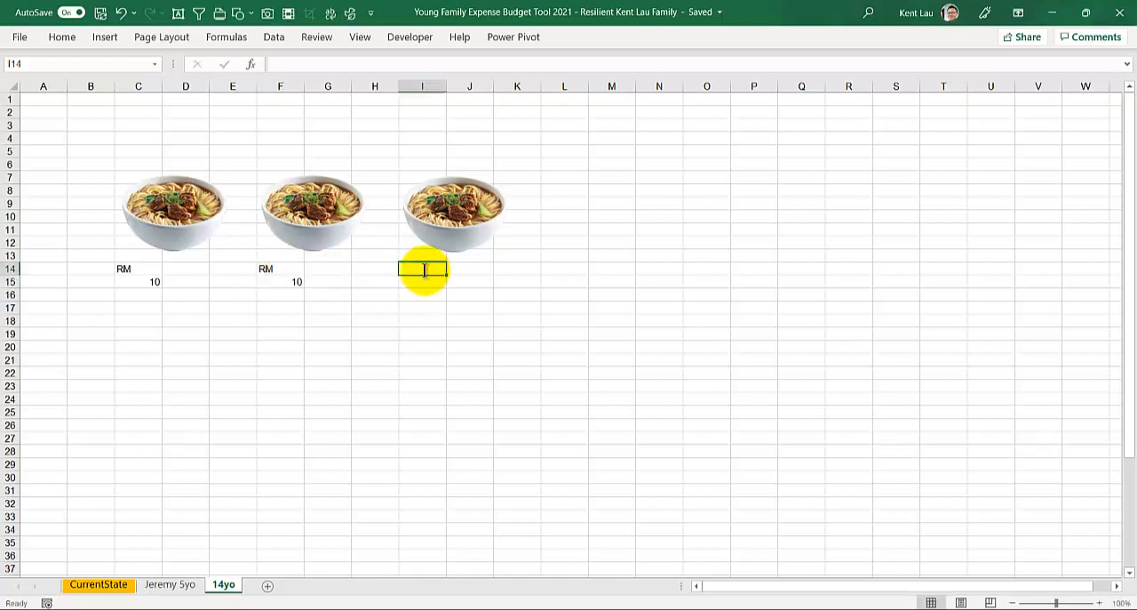
{"action": "type", "text": "RM"}
{"action": "key", "text": "Return"}
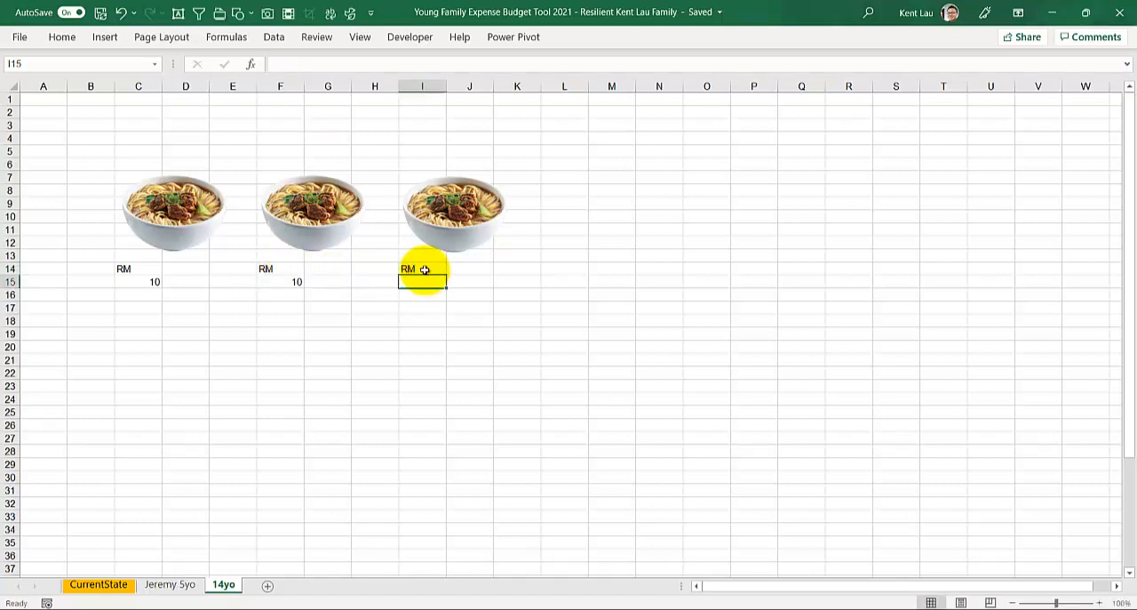
{"action": "type", "text": "10"}
{"action": "key", "text": "Return"}
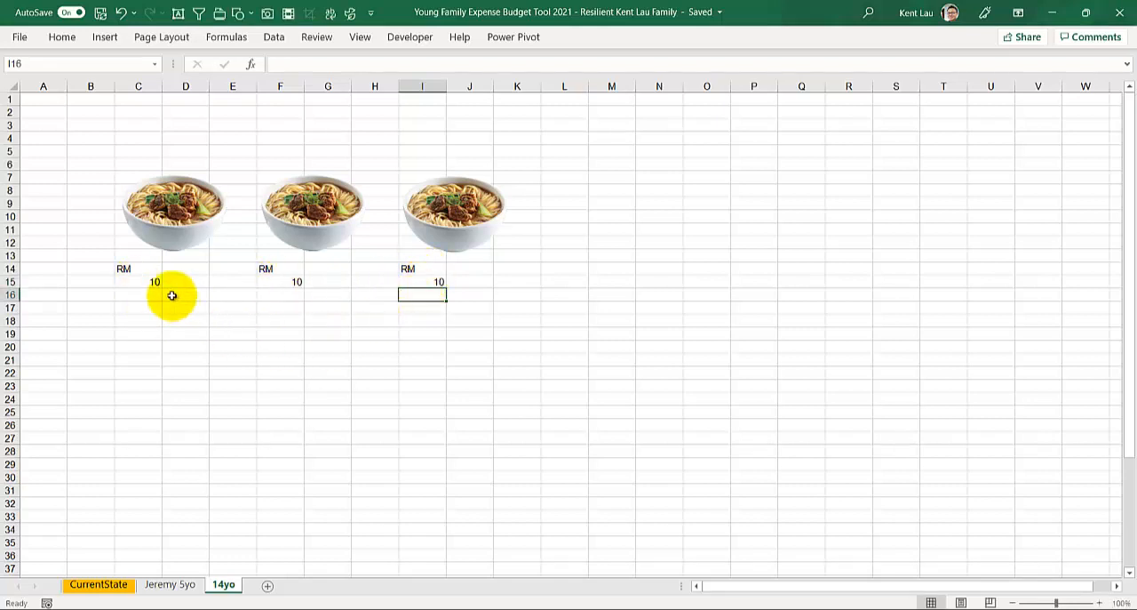
Step: Re-enter 10 as the first bowl's price in cell C15
{"action": "left_click", "coordinate": [148, 284]}
{"action": "type", "text": "1"}
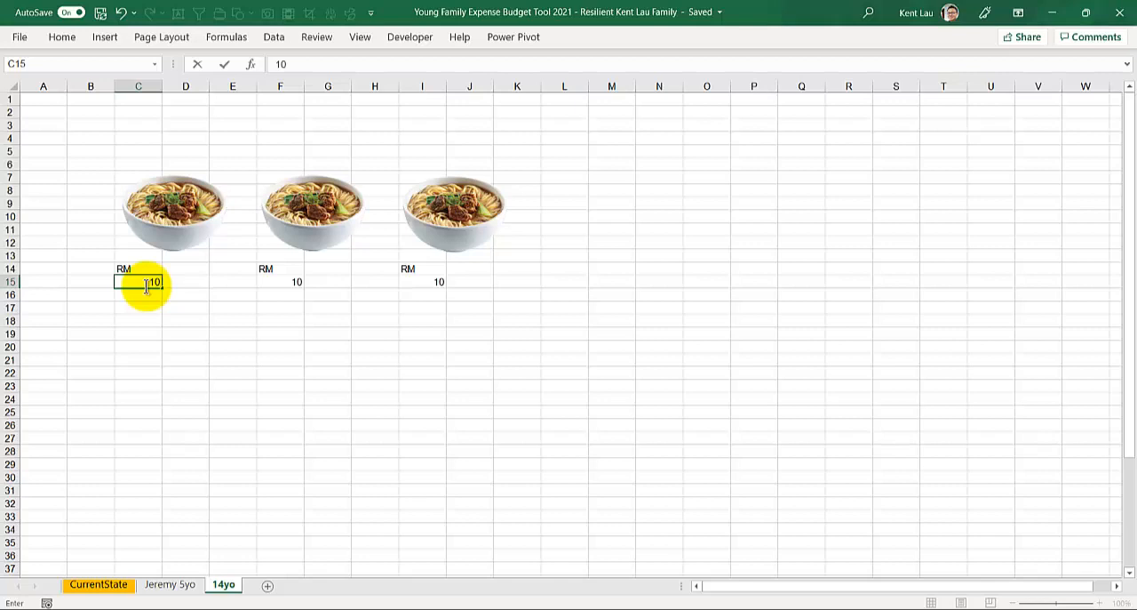
{"action": "key", "text": "Return"}
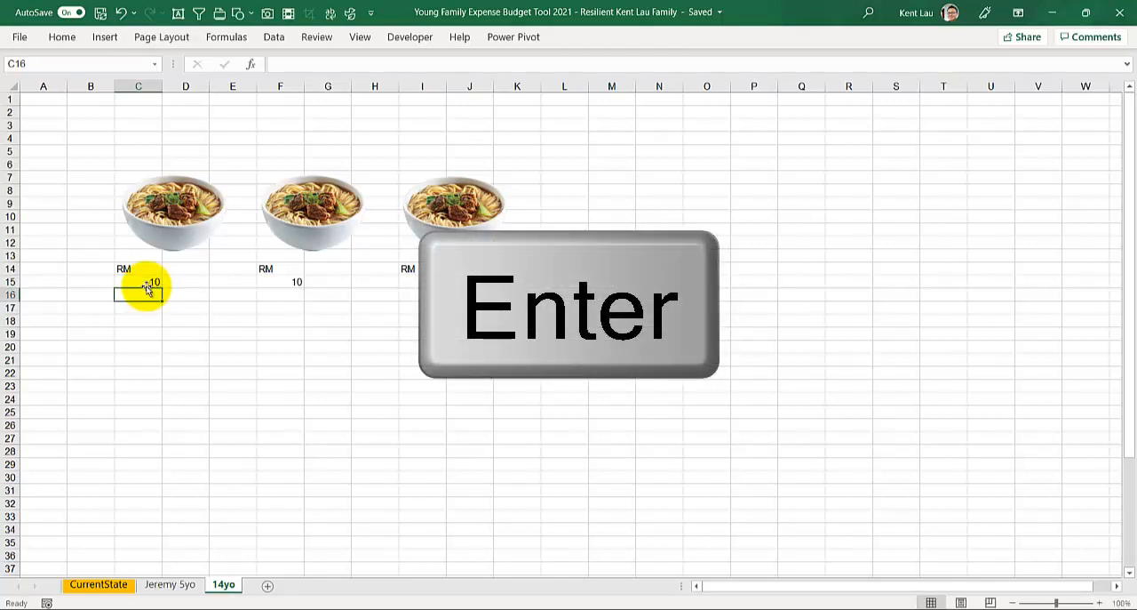
Step: List the three bowl prices vertically by entering 10 in each of cells C17, C18 and C19
{"action": "left_click", "coordinate": [145, 306]}
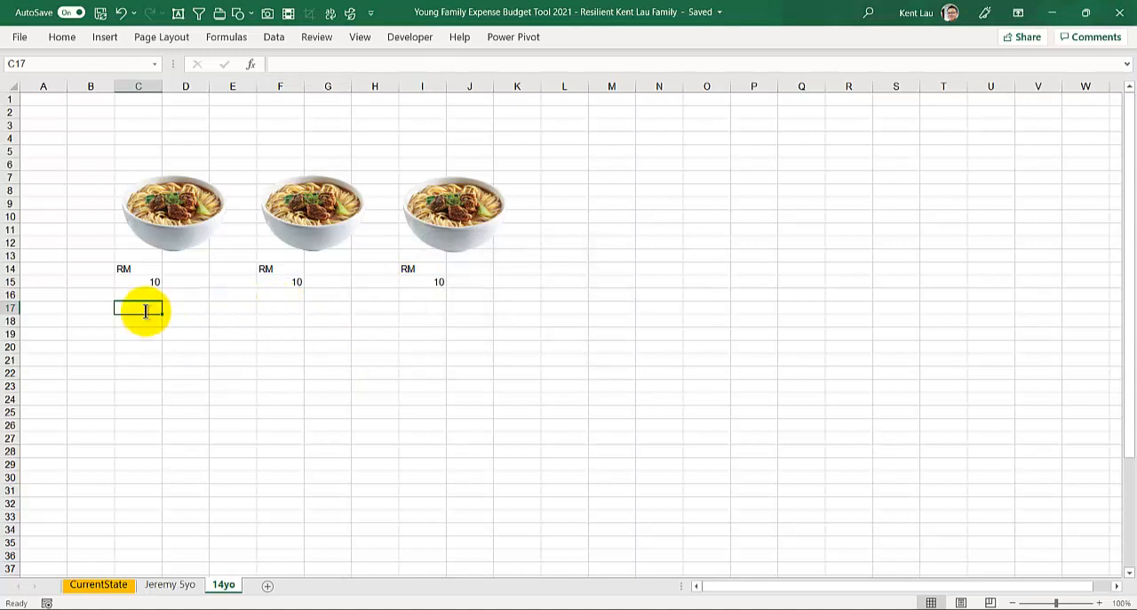
{"action": "type", "text": "10"}
{"action": "key", "text": "Return"}
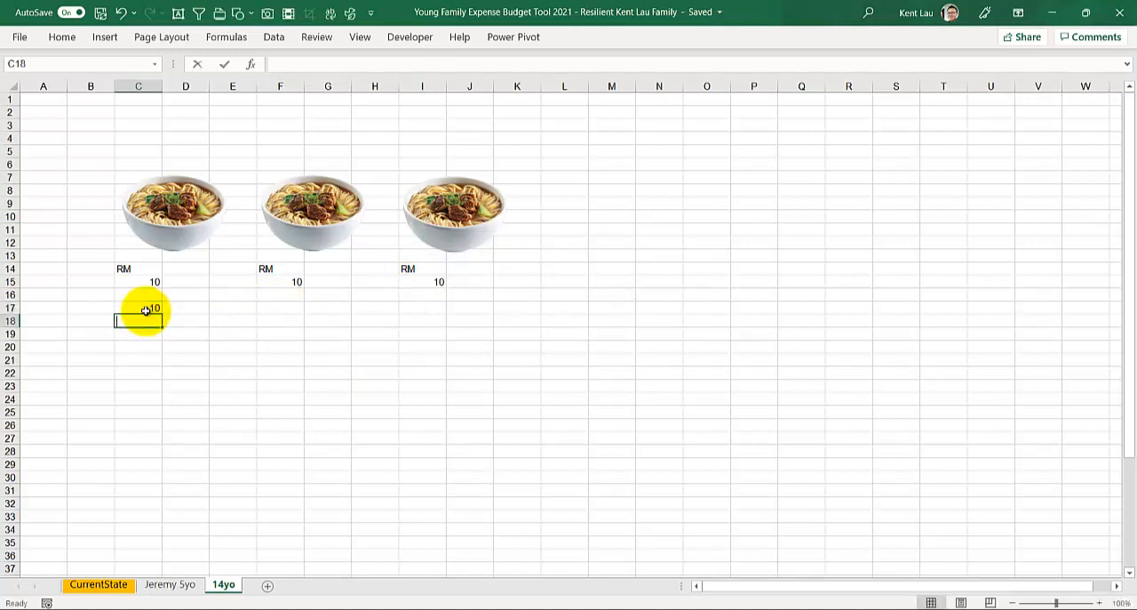
{"action": "type", "text": "10"}
{"action": "key", "text": "Return"}
{"action": "type", "text": "10"}
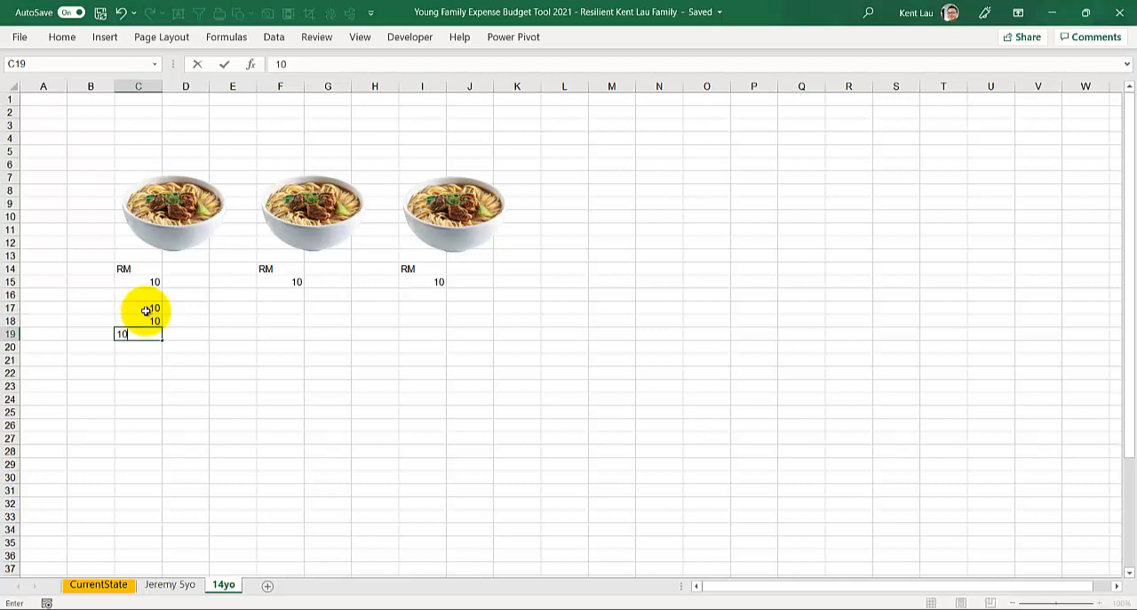
{"action": "key", "text": "Return"}
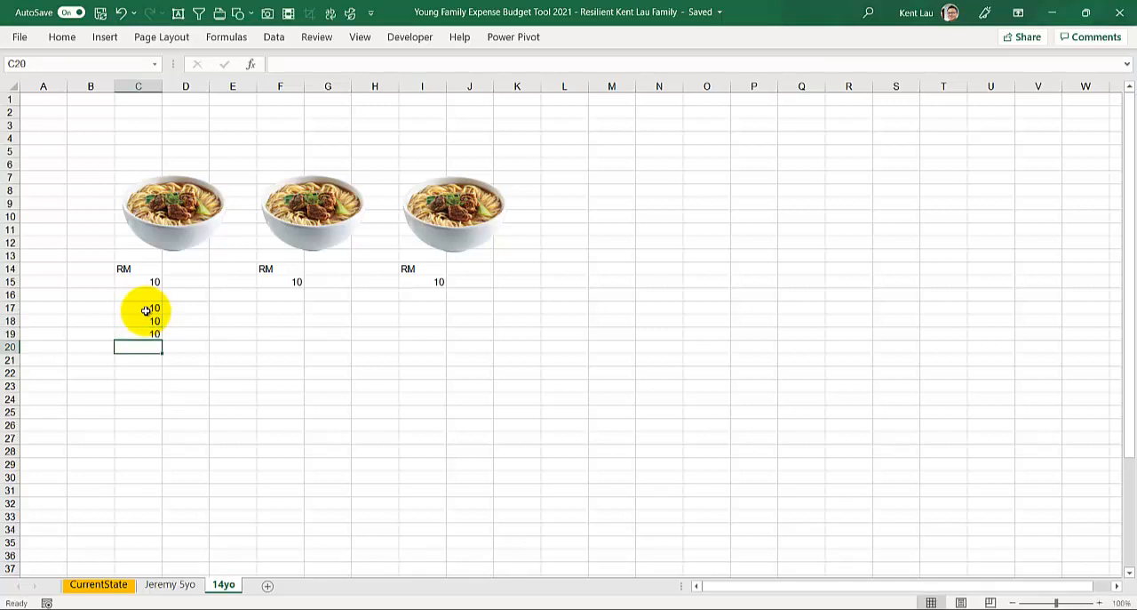
Step: Total the prices in cell C20 with the formula =10+10+10, and check the formula in the cell
{"action": "scroll", "coordinate": [144, 310], "scroll_direction": "up", "scroll_amount": 3}
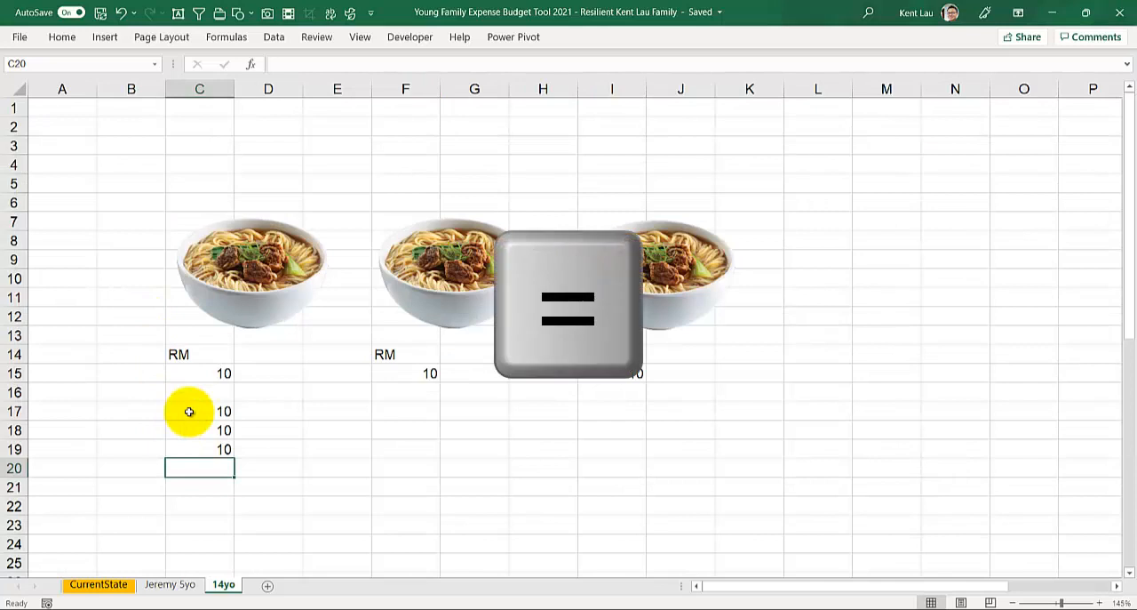
{"action": "type", "text": "=10+10+10"}
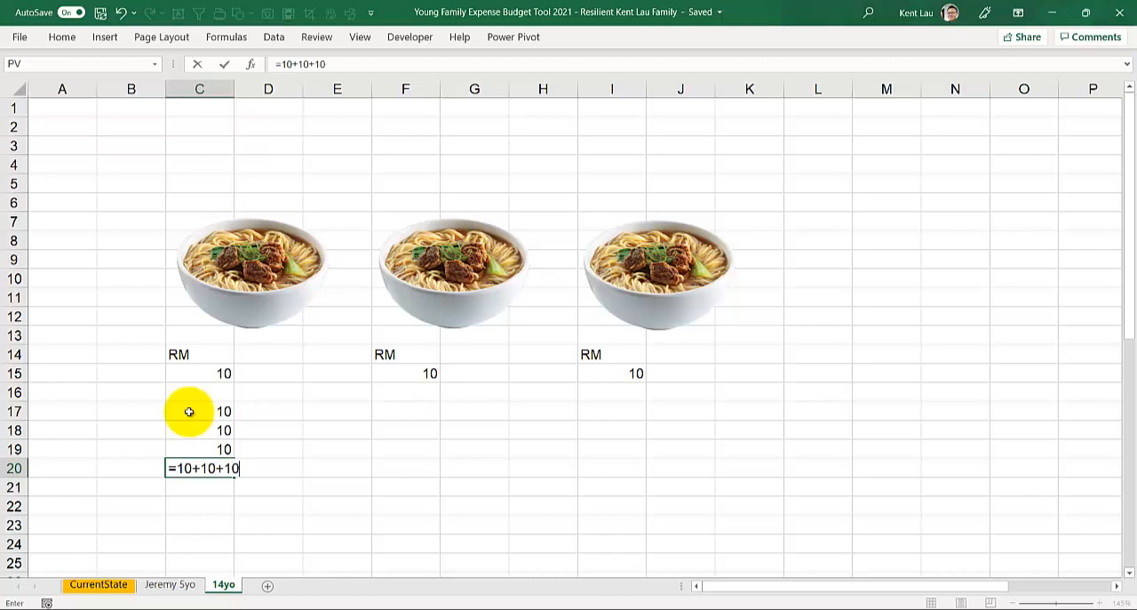
{"action": "key", "text": "Return"}
{"action": "key", "text": "Up"}
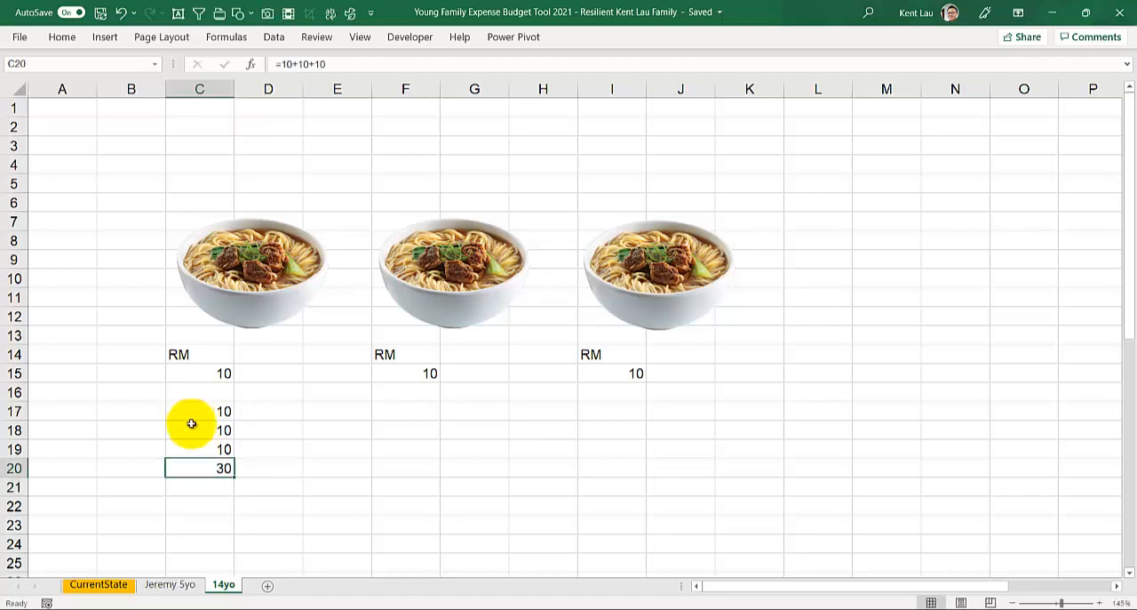
{"action": "double_click", "coordinate": [188, 472]}
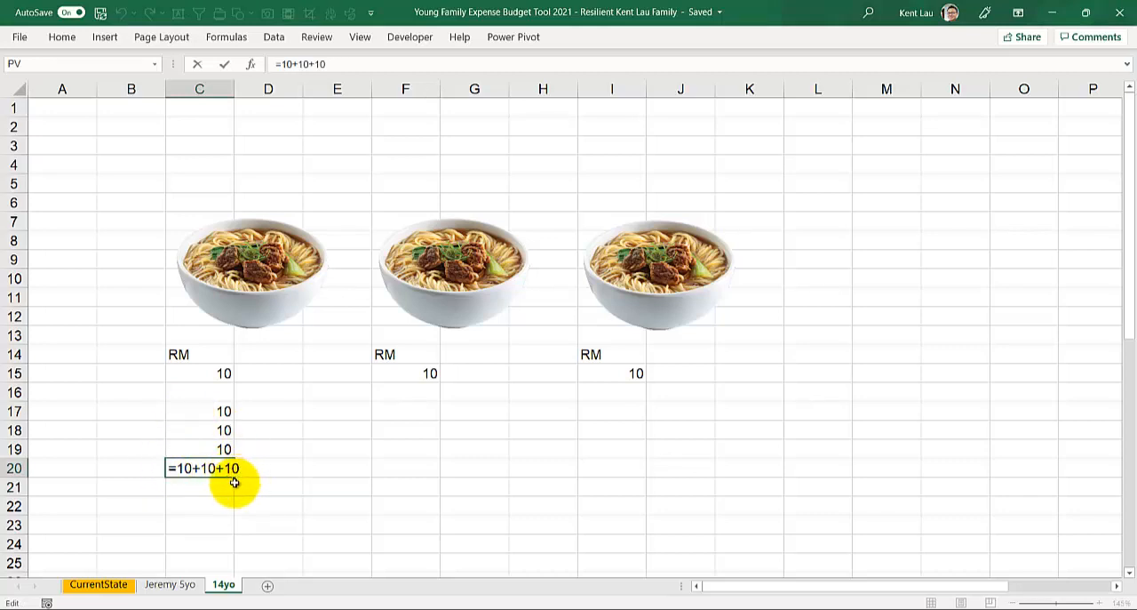
{"action": "key", "text": "Return"}
Step: Change the price in cell C17 to 8 and update the total formula in C20 to =8+10+10
{"action": "left_click", "coordinate": [194, 417]}
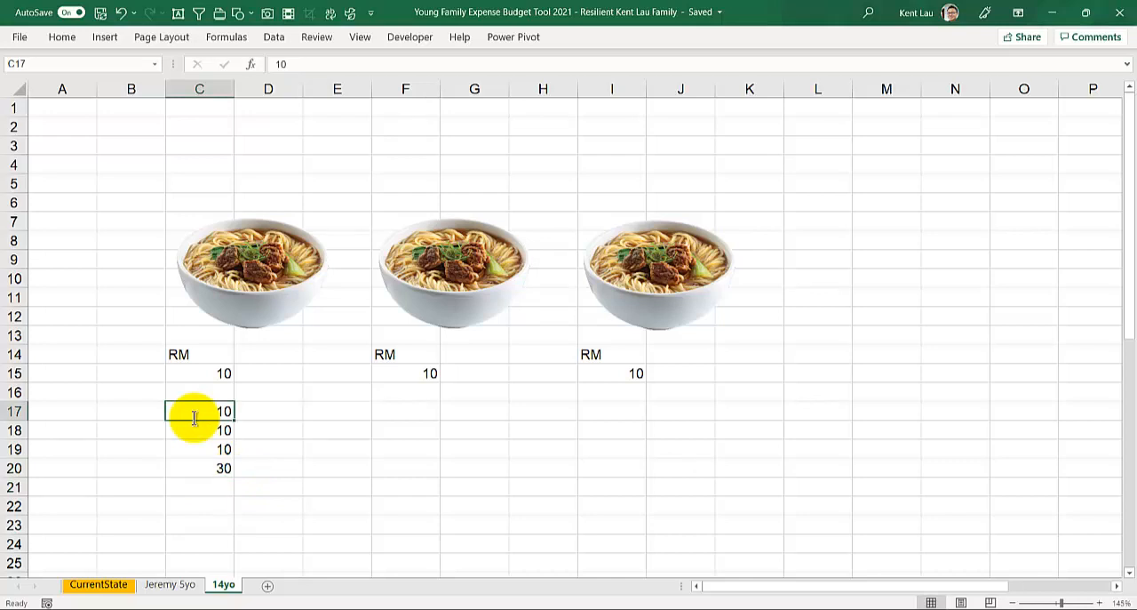
{"action": "type", "text": "8"}
{"action": "key", "text": "Return"}
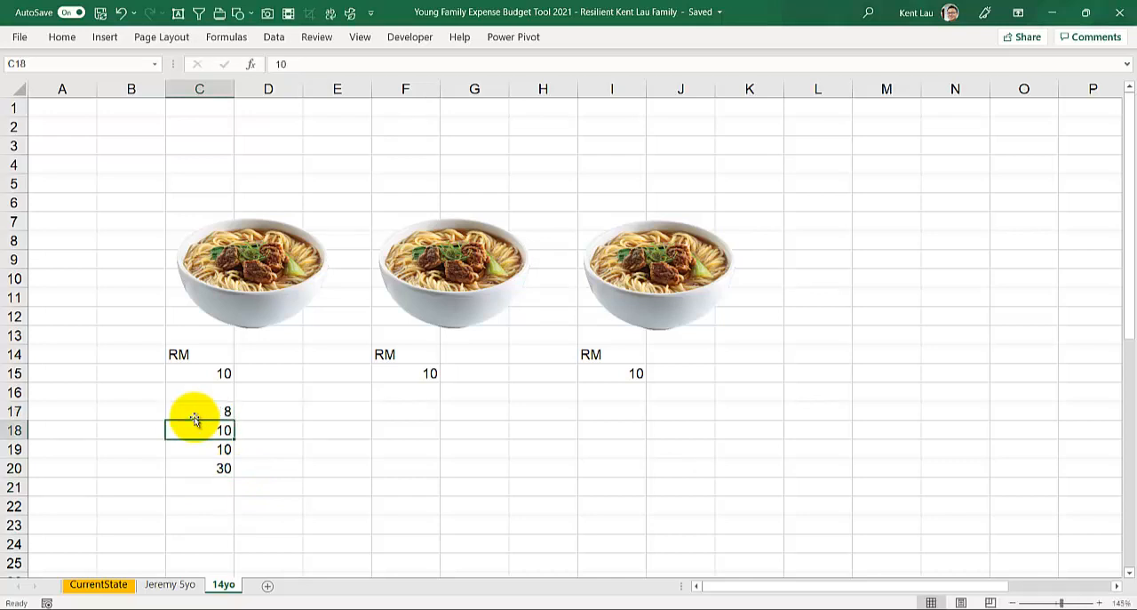
{"action": "double_click", "coordinate": [177, 467]}
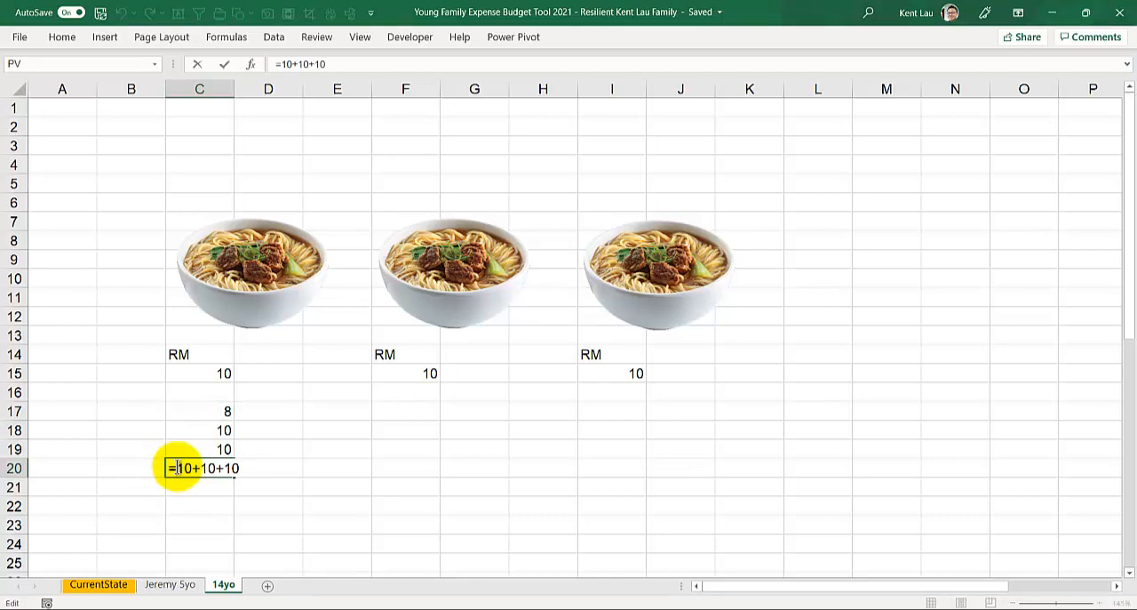
{"action": "double_click", "coordinate": [182, 467]}
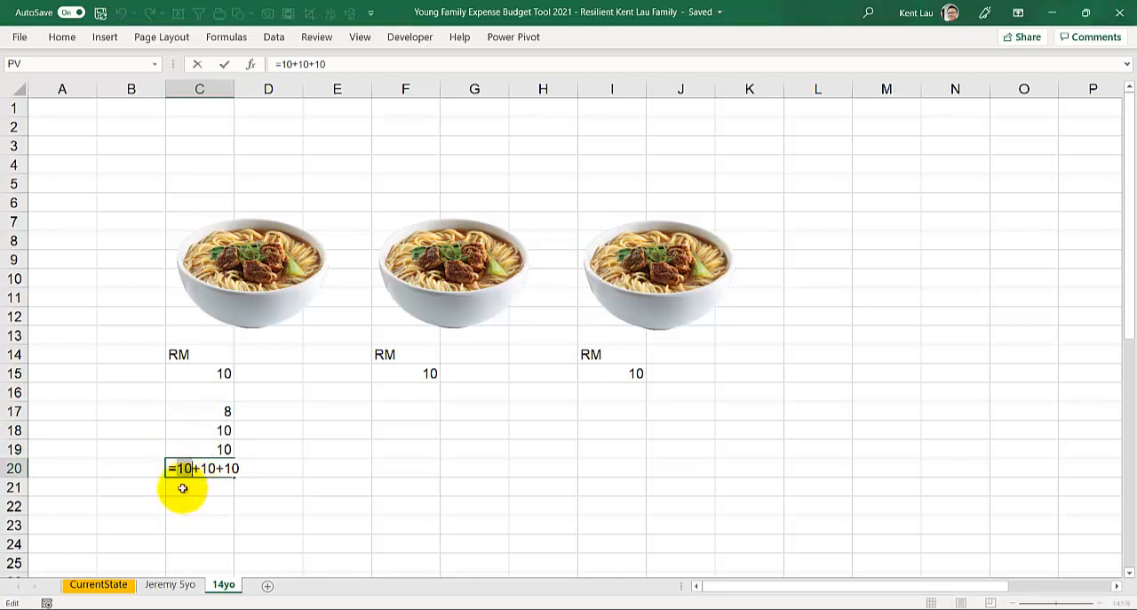
{"action": "type", "text": "8"}
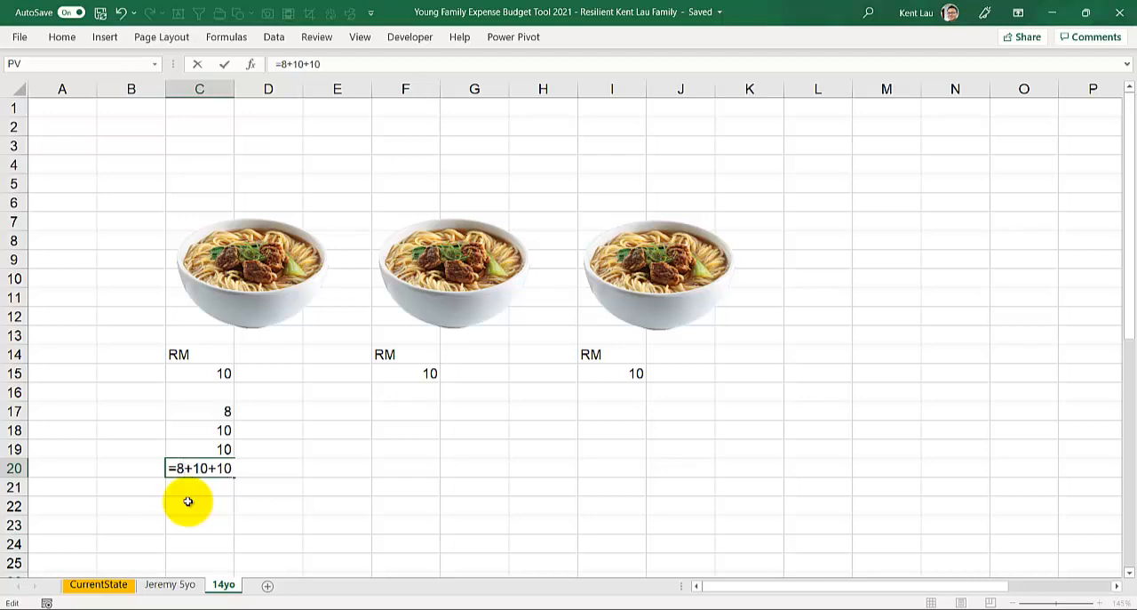
{"action": "key", "text": "Return"}
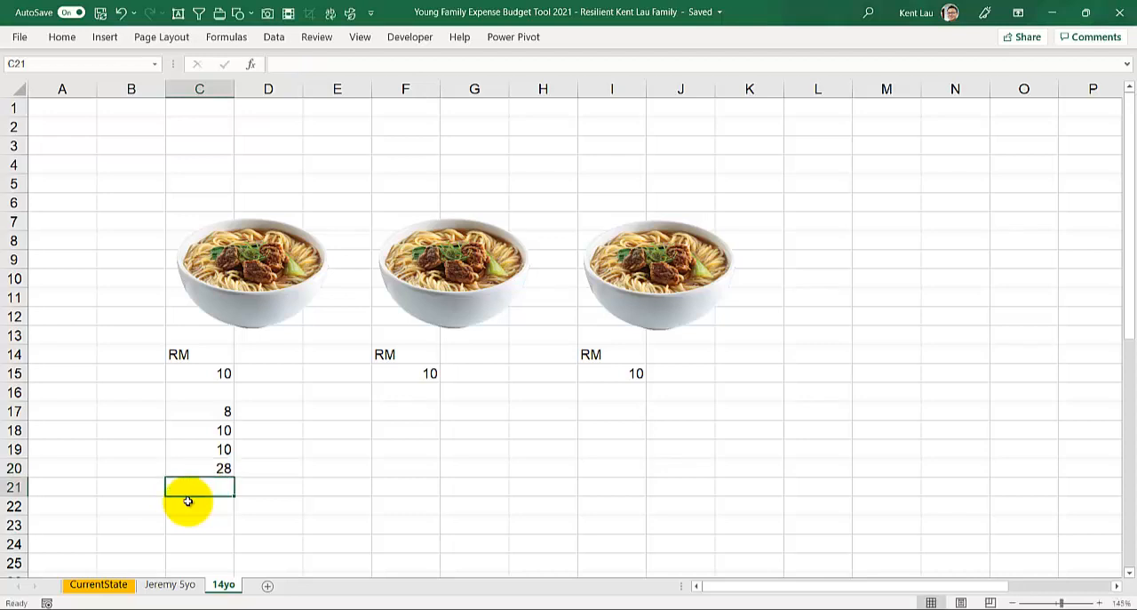
Step: Build a second price list by entering 10 in each of cells E17, E18 and E19
{"action": "left_click", "coordinate": [346, 406]}
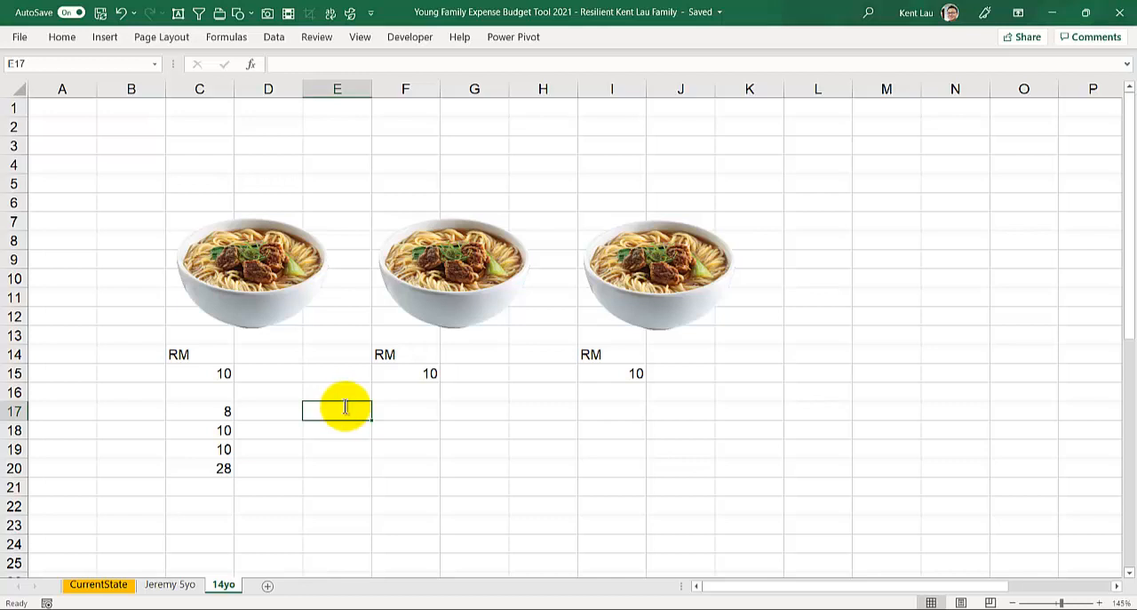
{"action": "type", "text": "10"}
{"action": "key", "text": "Return"}
{"action": "type", "text": "10"}
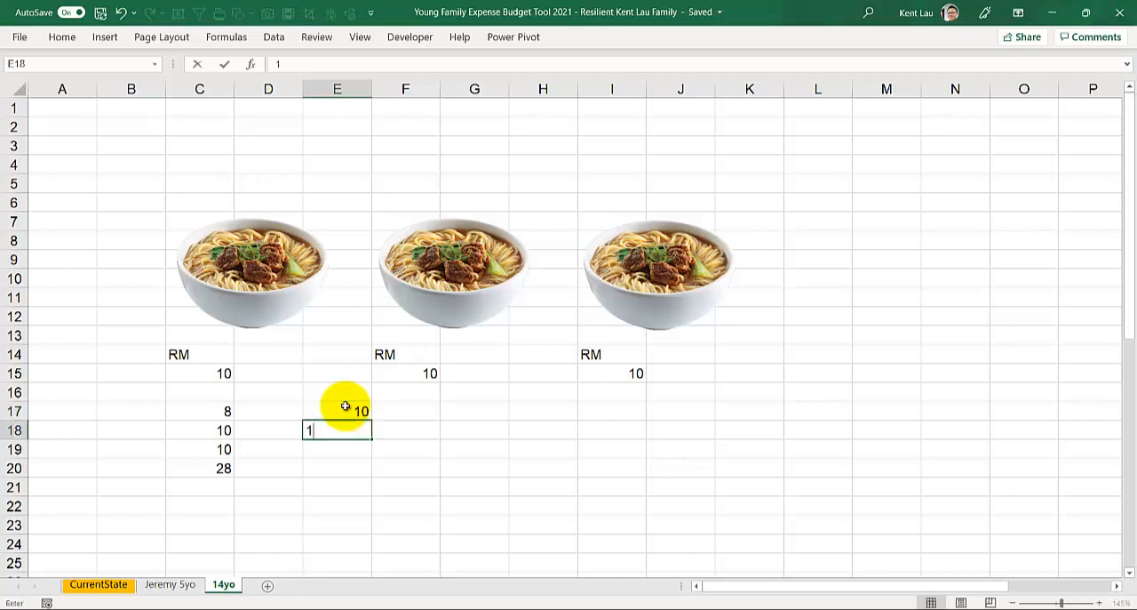
{"action": "key", "text": "Return"}
{"action": "type", "text": "10"}
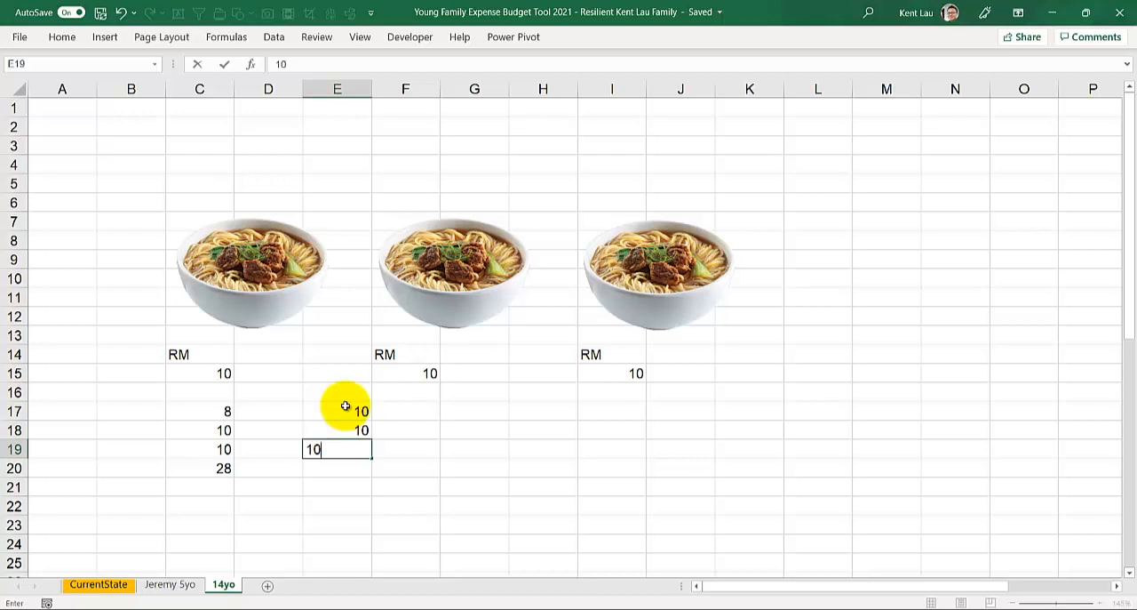
{"action": "key", "text": "Return"}
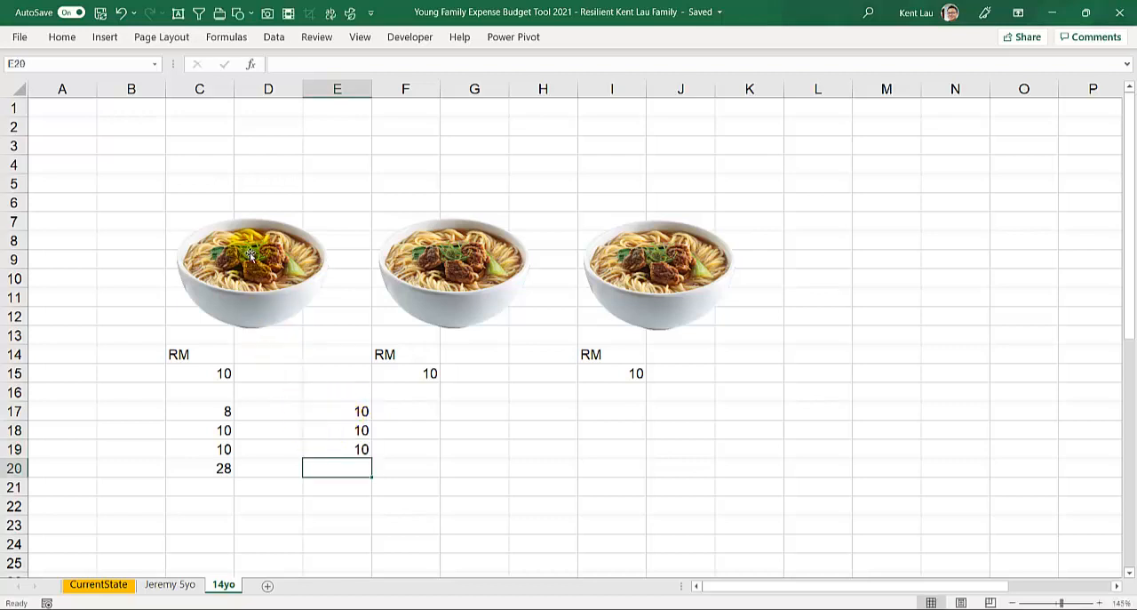
{"action": "left_click", "coordinate": [351, 432]}
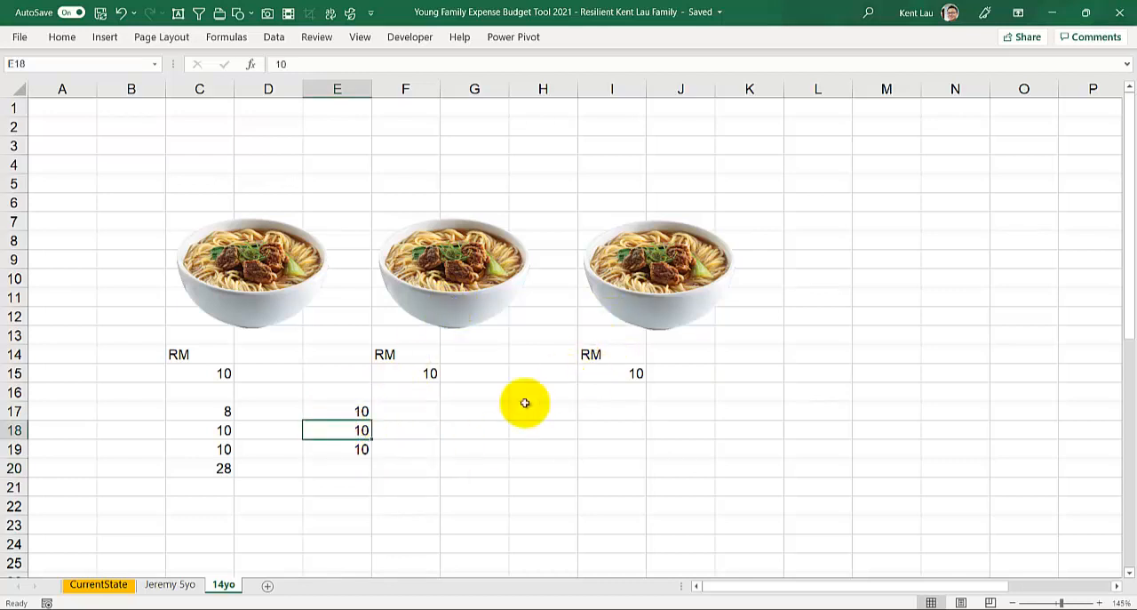
Step: Total the second price list in cell E20 with the cell-reference formula =E17+E18+E19, and check the formula
{"action": "left_click", "coordinate": [342, 449]}
{"action": "left_click", "coordinate": [331, 472]}
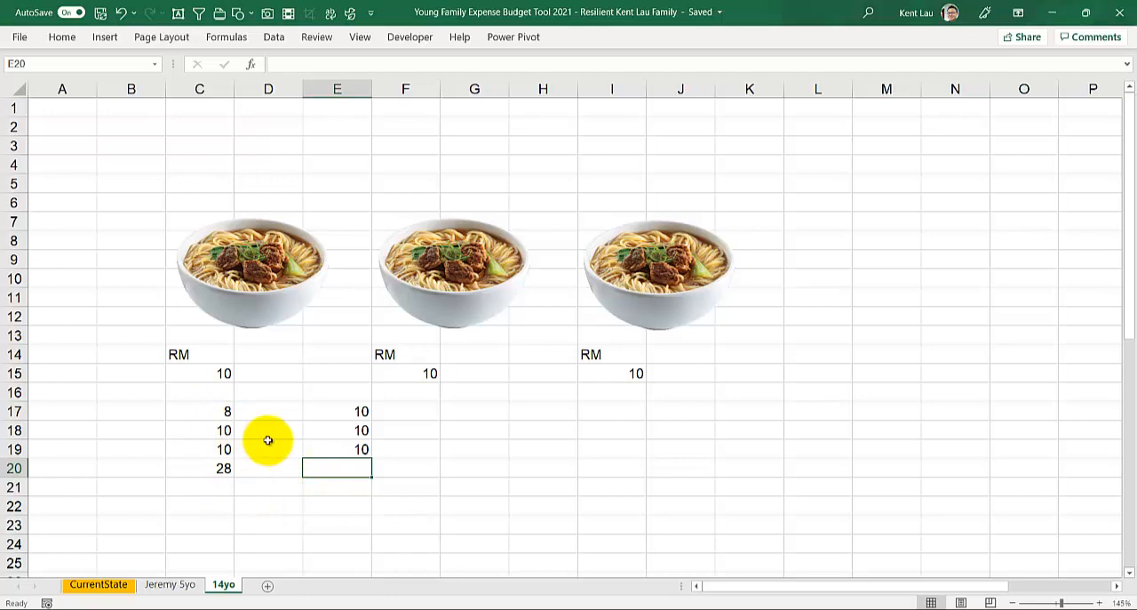
{"action": "type", "text": "="}
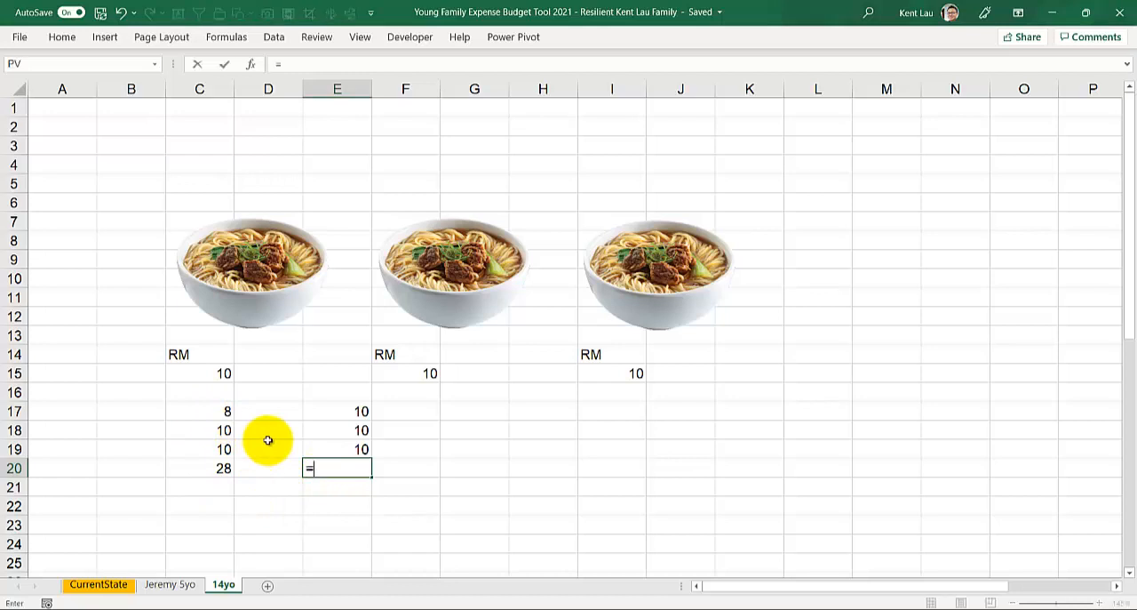
{"action": "left_click", "coordinate": [319, 413]}
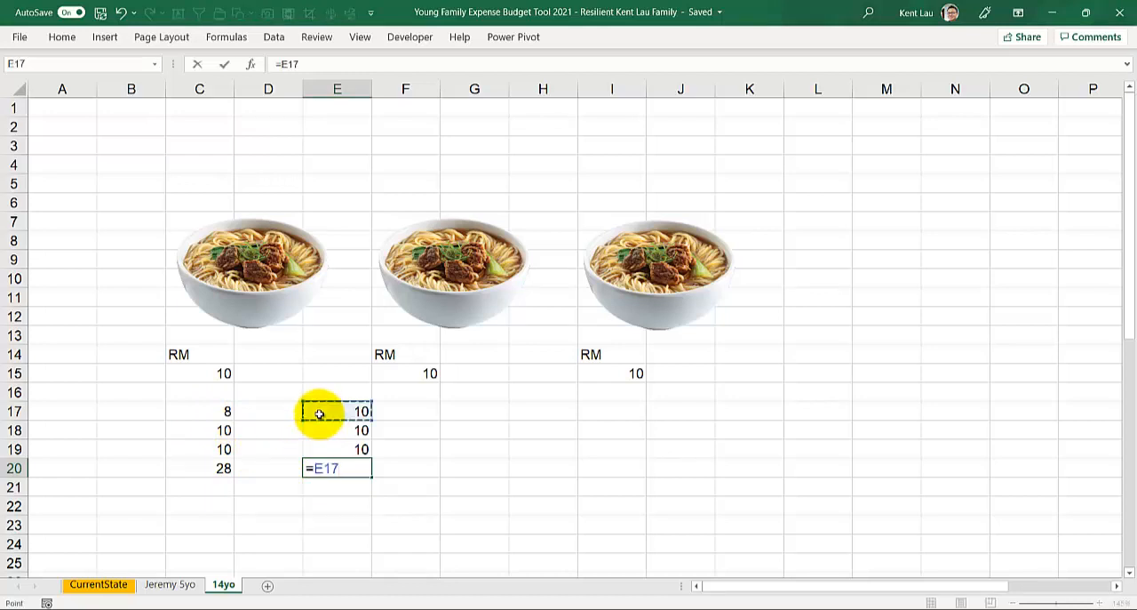
{"action": "type", "text": "+"}
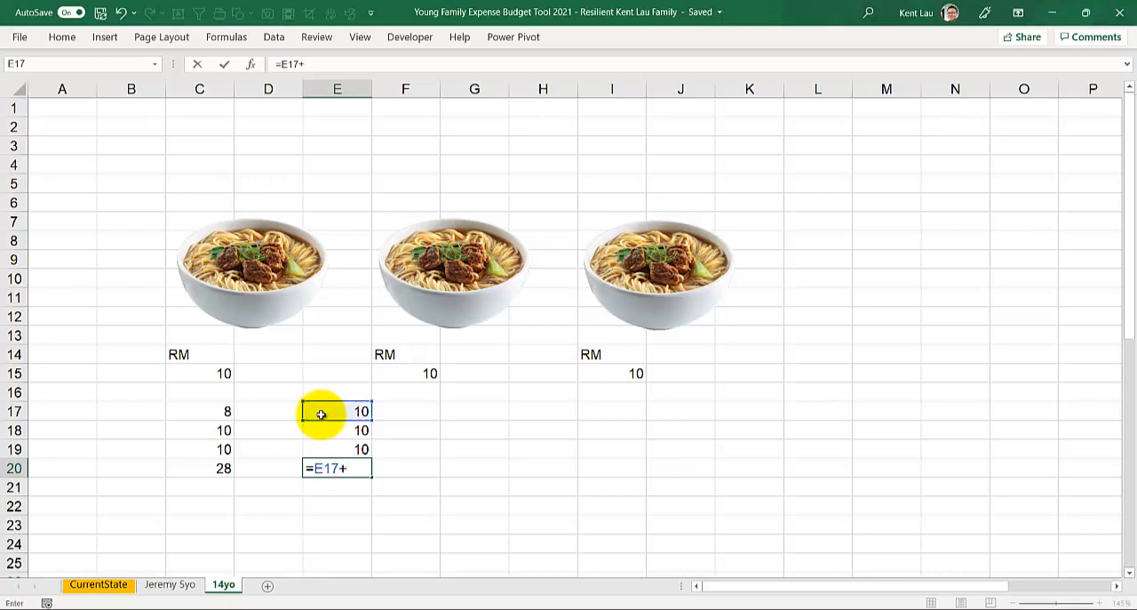
{"action": "left_click", "coordinate": [323, 430]}
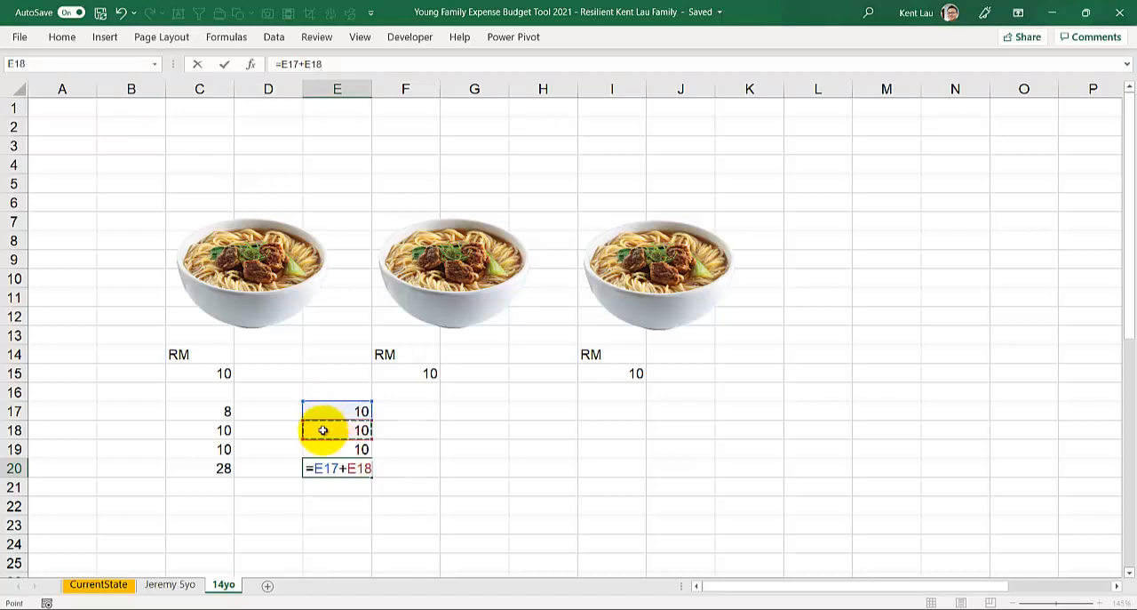
{"action": "type", "text": "+"}
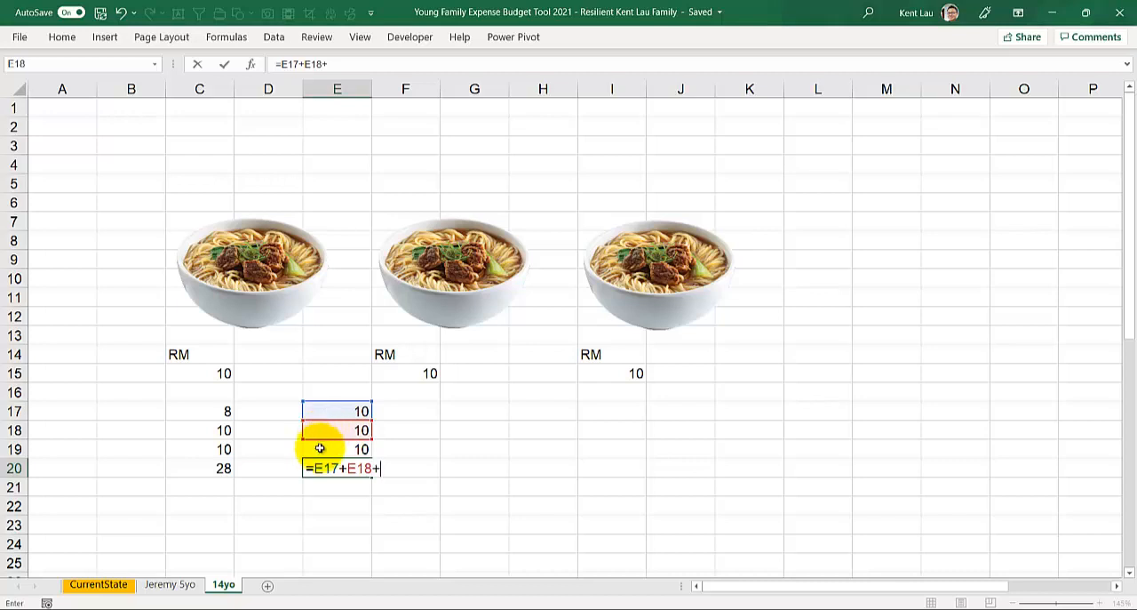
{"action": "left_click", "coordinate": [319, 448]}
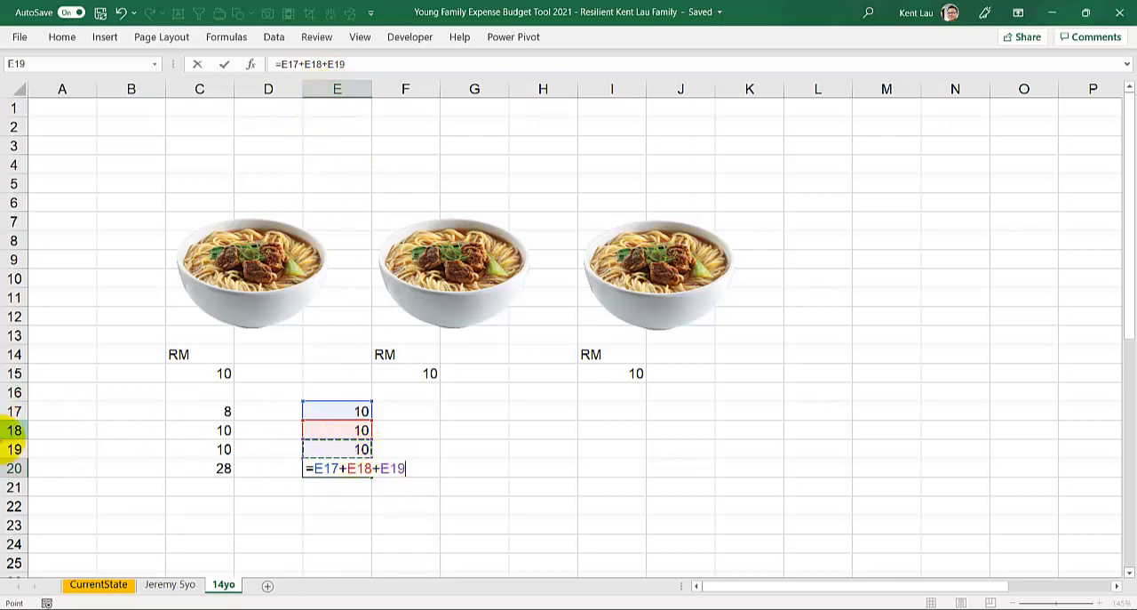
{"action": "key", "text": "Return"}
{"action": "left_click", "coordinate": [337, 468]}
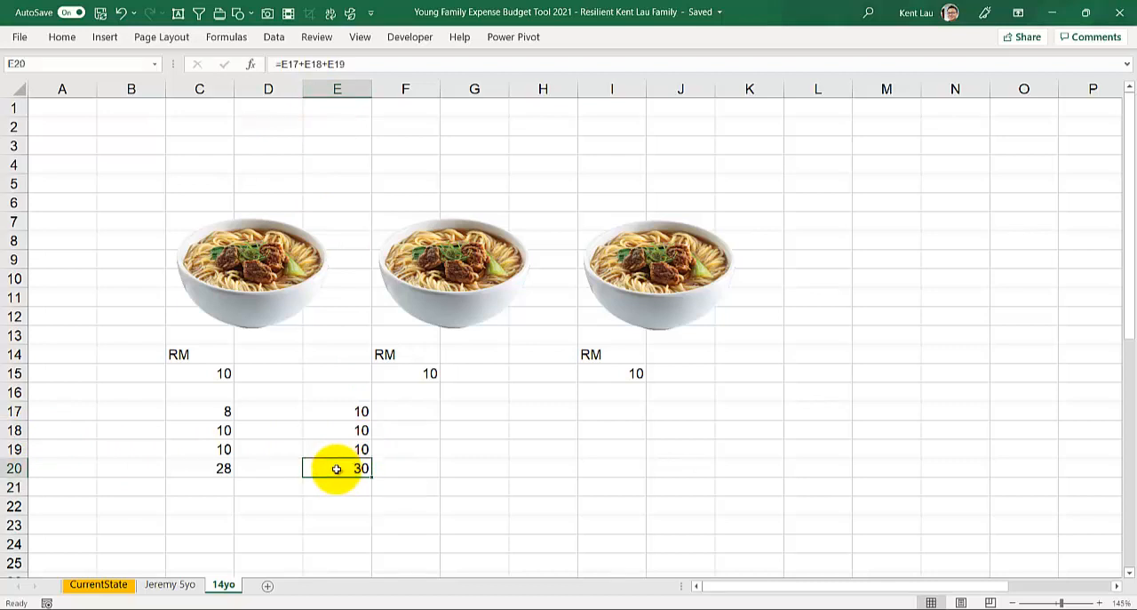
Step: Change the prices in cells E17 and E18 to 8, checking the total in E20 between the two changes
{"action": "left_click", "coordinate": [332, 414]}
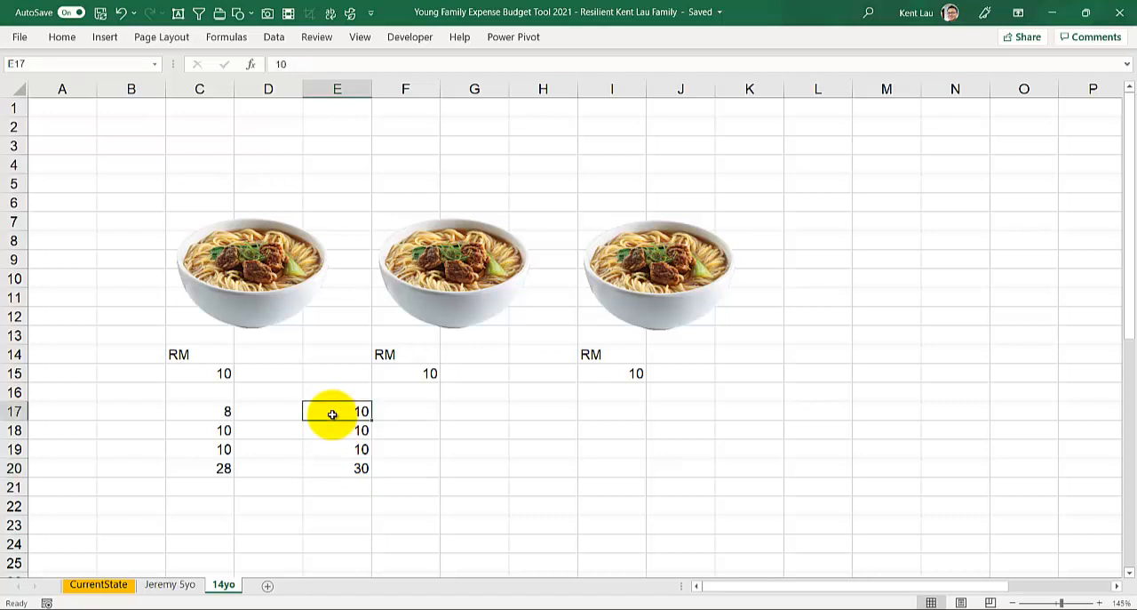
{"action": "type", "text": "8"}
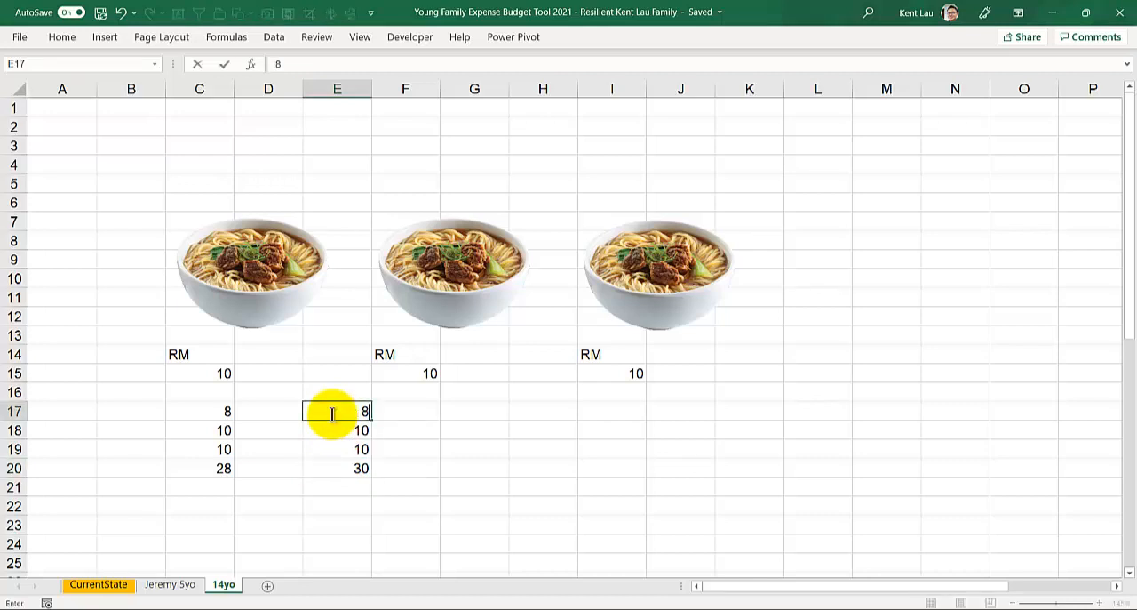
{"action": "key", "text": "Return"}
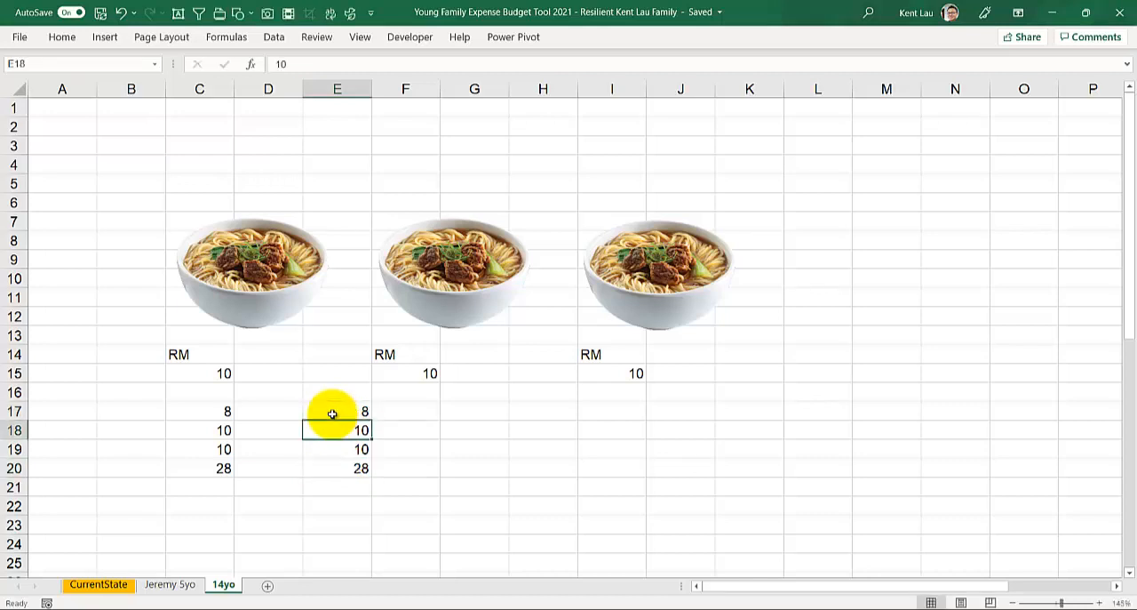
{"action": "left_click", "coordinate": [321, 464]}
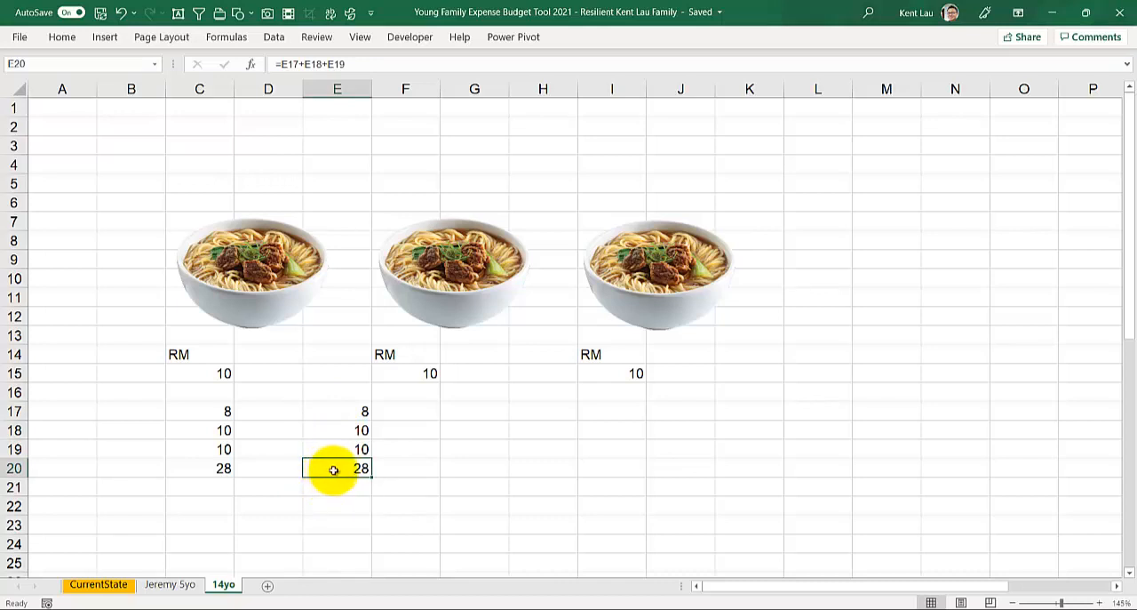
{"action": "left_click", "coordinate": [323, 429]}
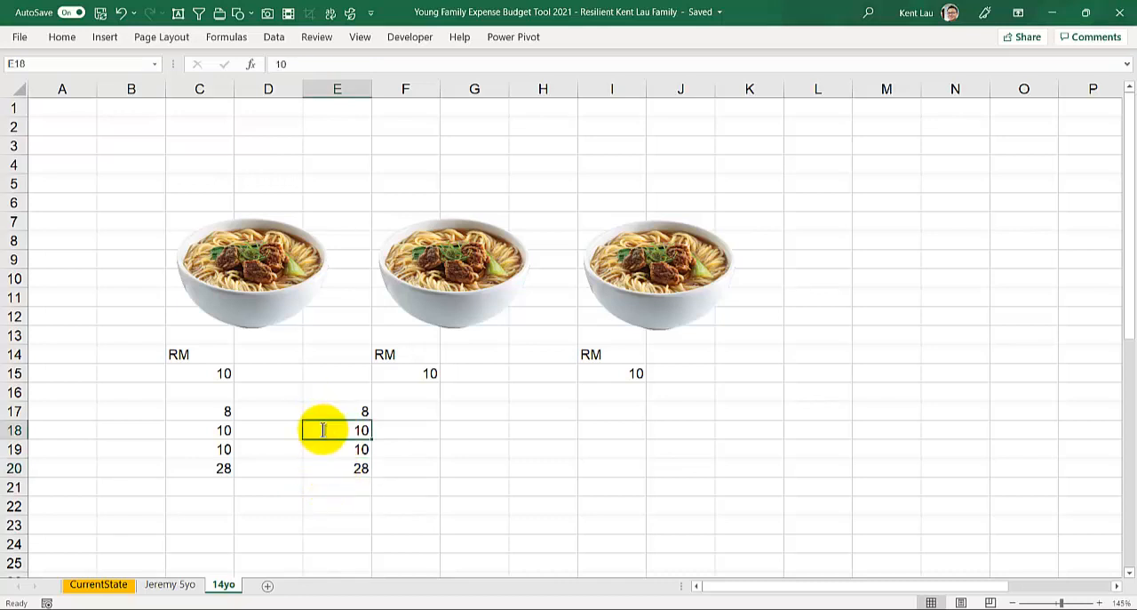
{"action": "type", "text": "8"}
{"action": "key", "text": "Return"}
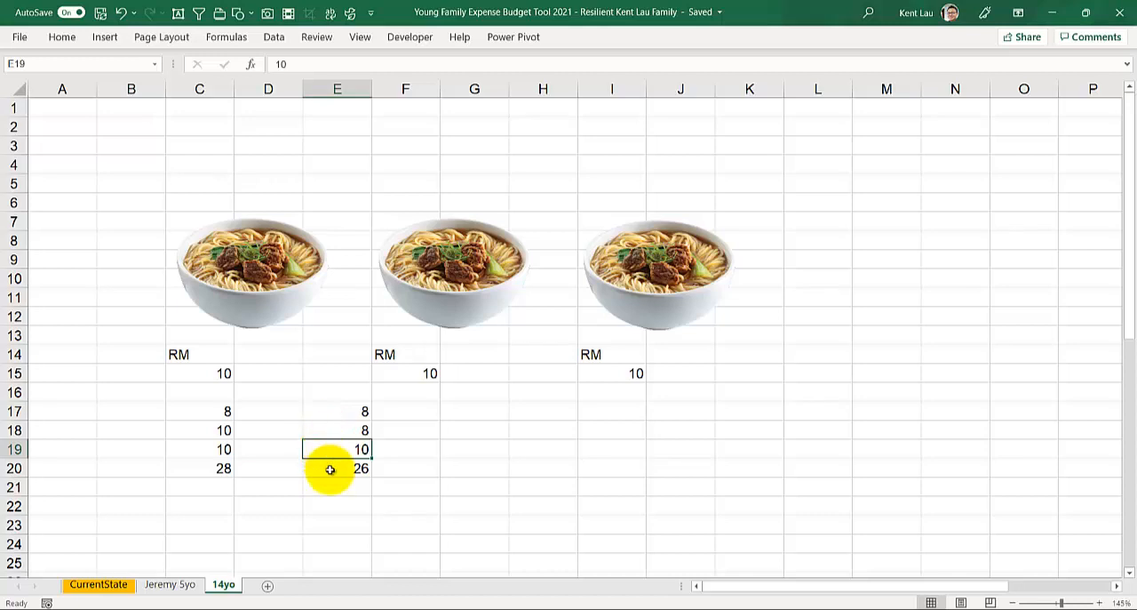
Step: Compare the typed-number formula in cell C20 with the cell-reference formula in cell E20
{"action": "left_click", "coordinate": [206, 468]}
{"action": "double_click", "coordinate": [206, 468]}
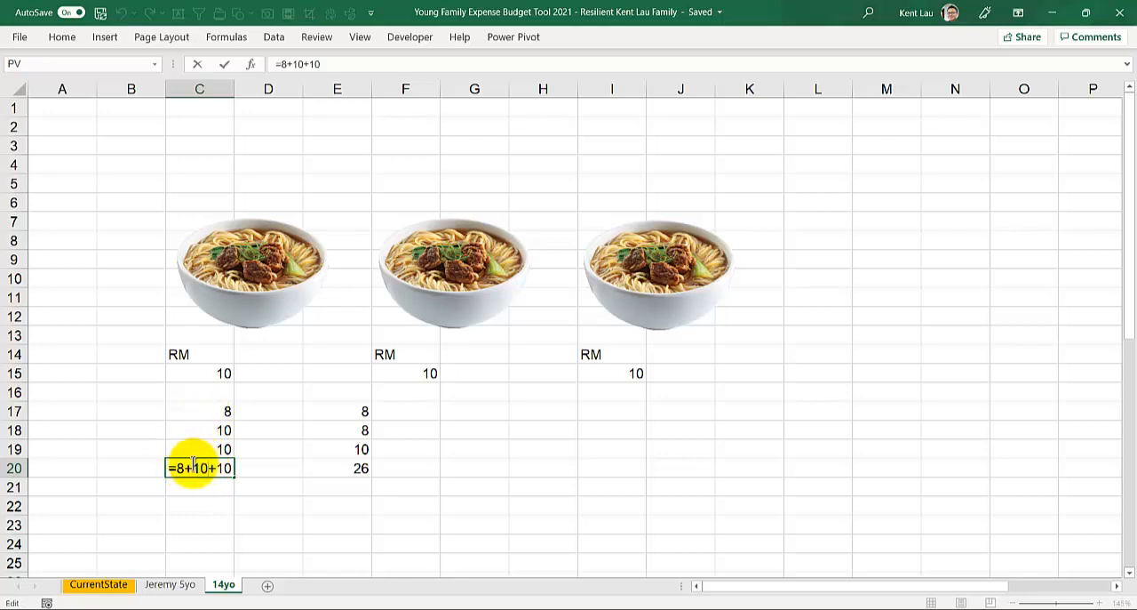
{"action": "left_click", "coordinate": [175, 468]}
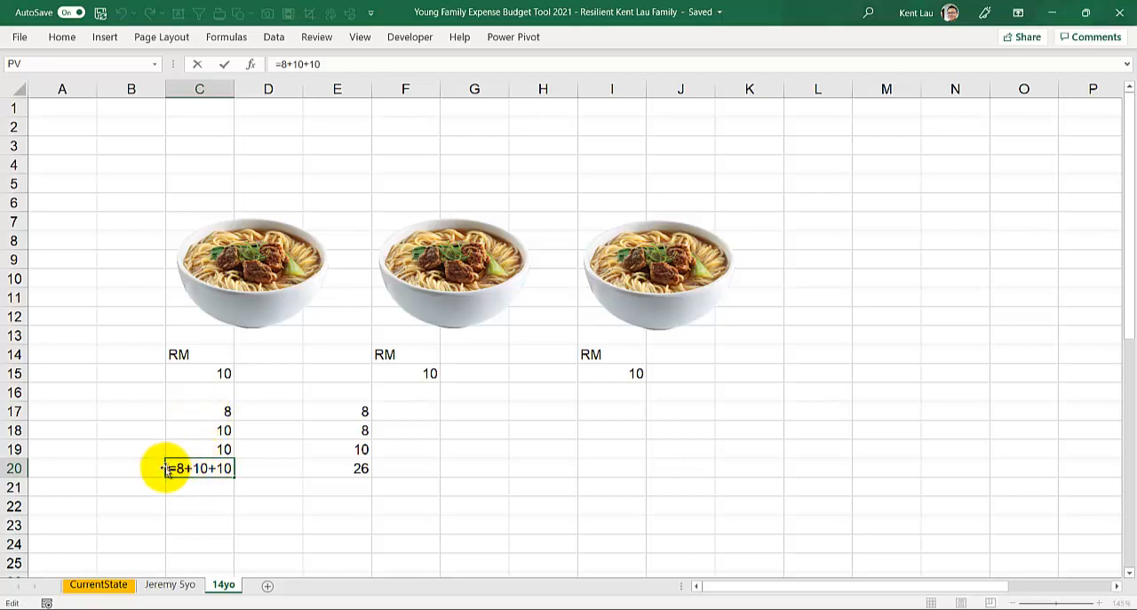
{"action": "key", "text": "Escape"}
{"action": "left_click", "coordinate": [331, 471]}
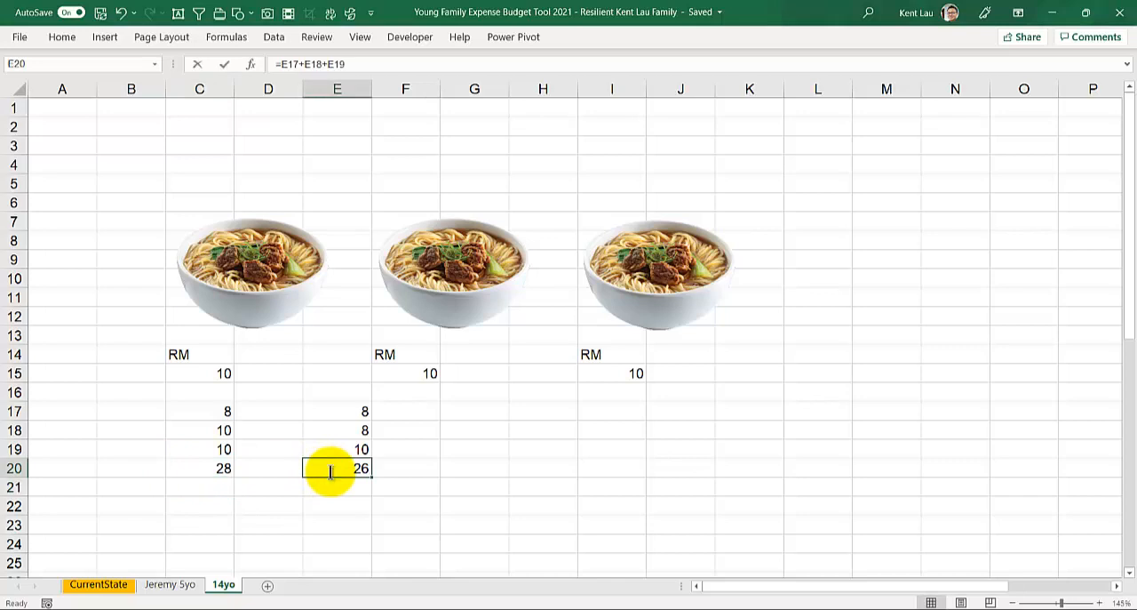
{"action": "double_click", "coordinate": [331, 471]}
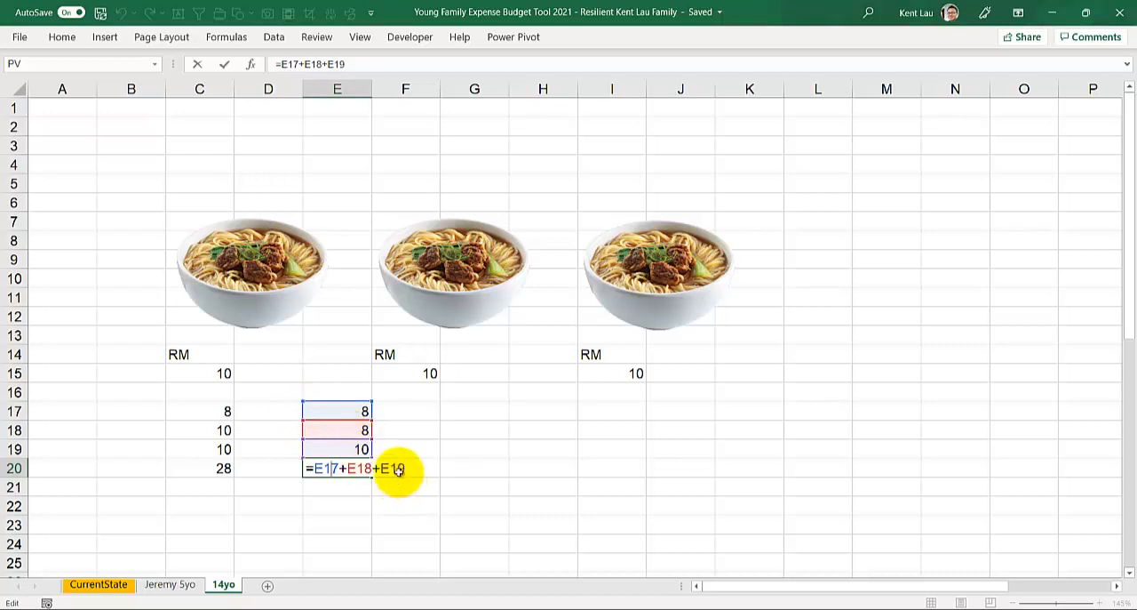
{"action": "key", "text": "Return"}
{"action": "left_click", "coordinate": [532, 410]}
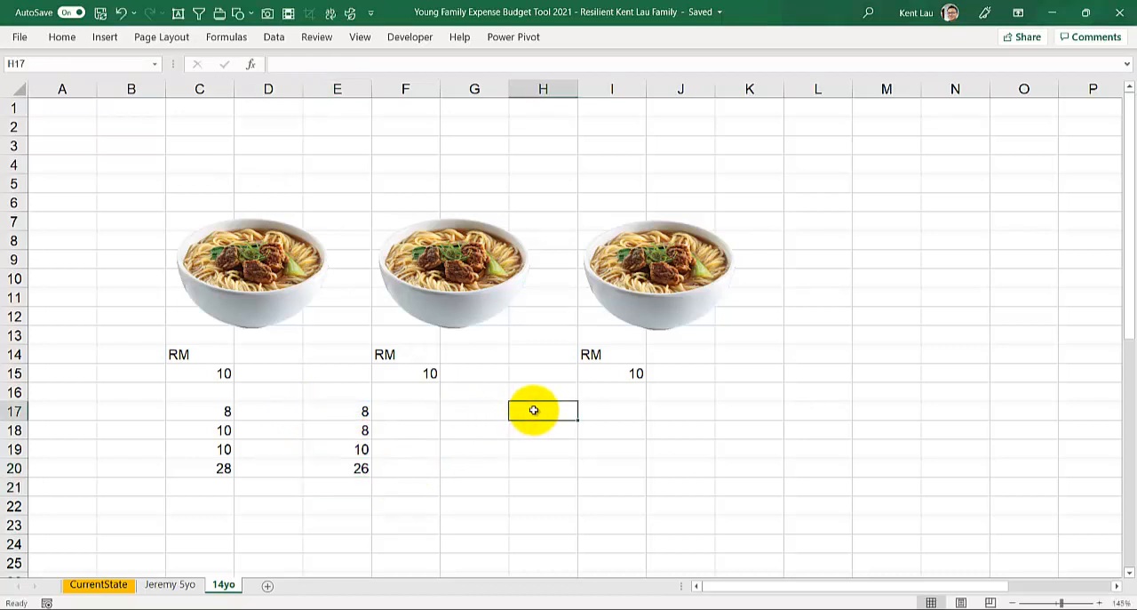
{"action": "left_click", "coordinate": [290, 447]}
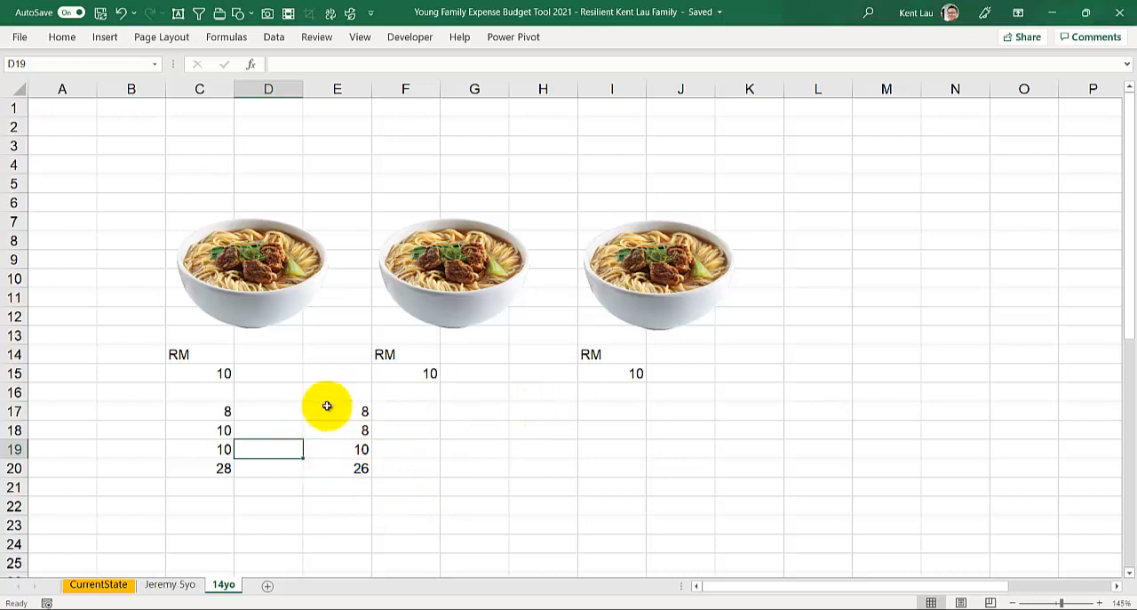
{"action": "left_click", "coordinate": [353, 394]}
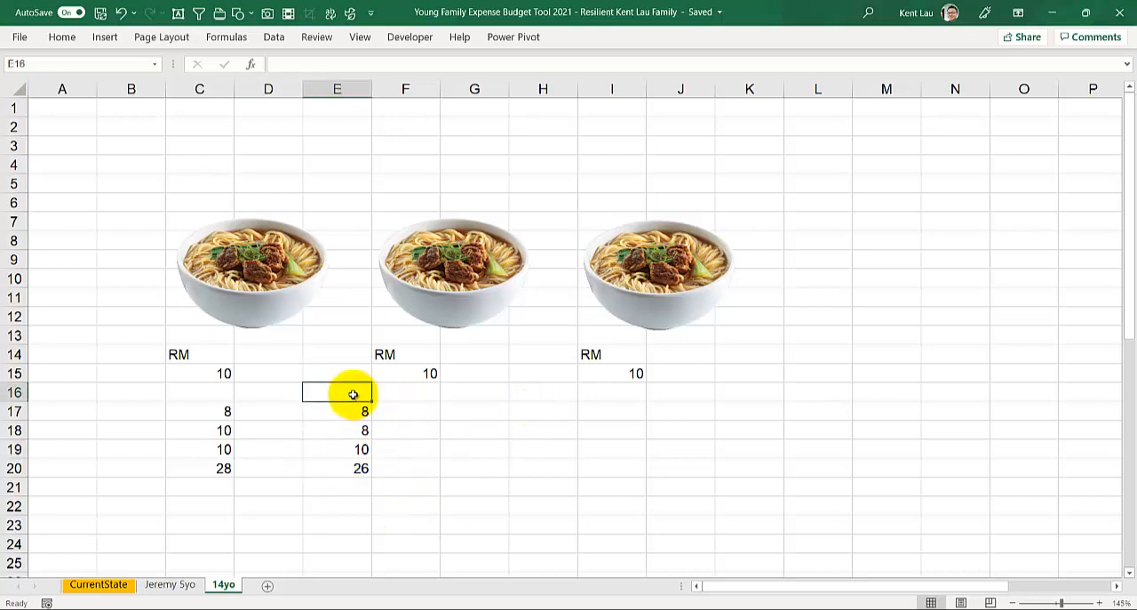
{"action": "left_click", "coordinate": [538, 392]}
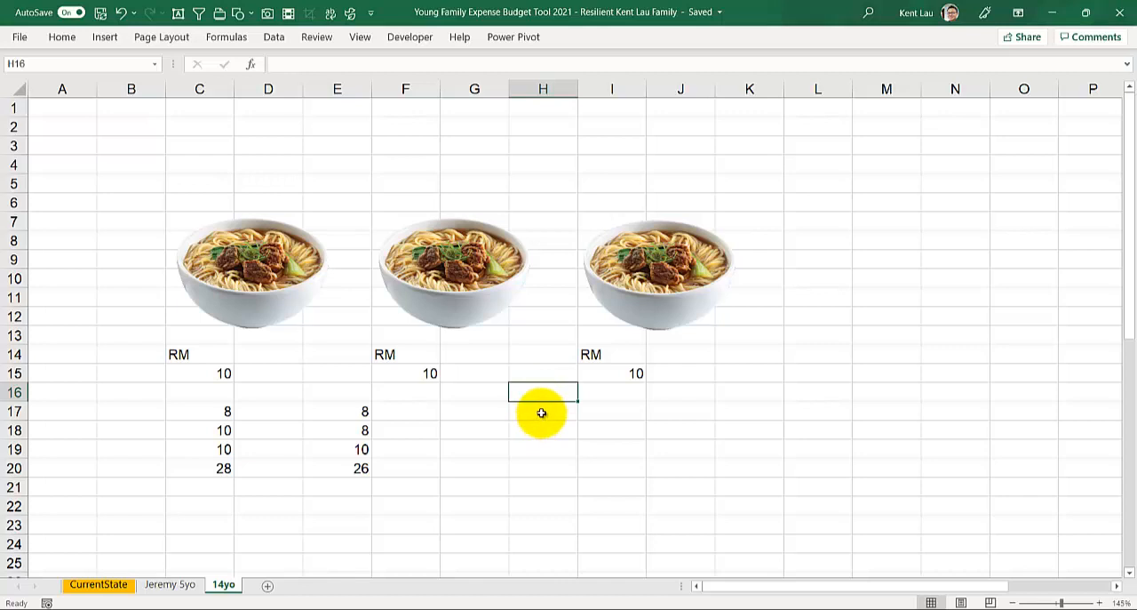
Step: Enter the bowl price 10 in cell H17 and label it "Every noodle" in cell G17
{"action": "left_click", "coordinate": [542, 412]}
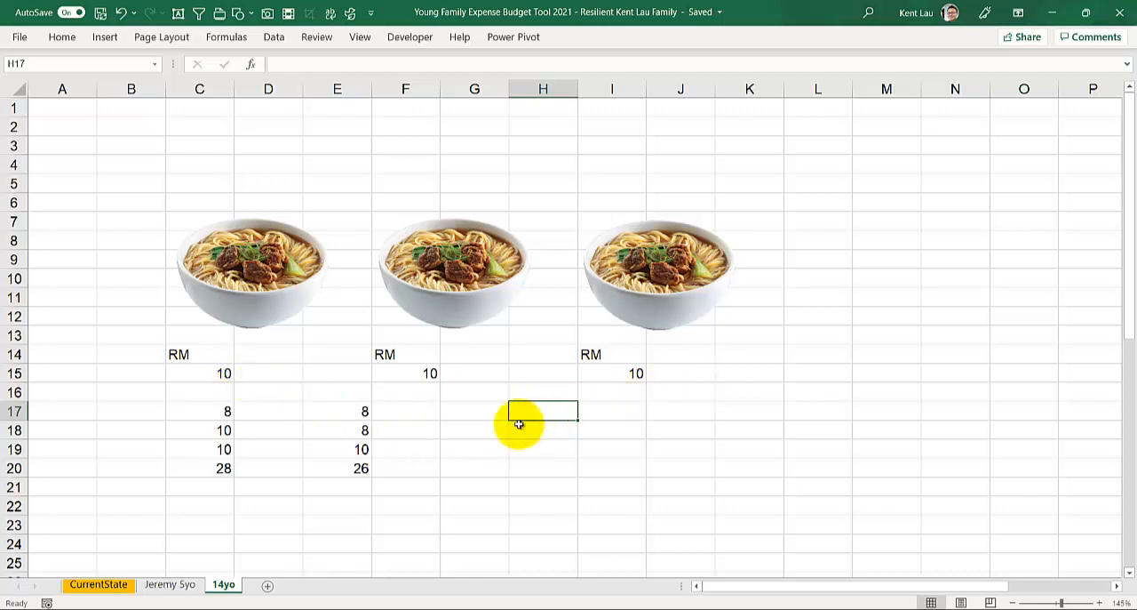
{"action": "type", "text": "1"}
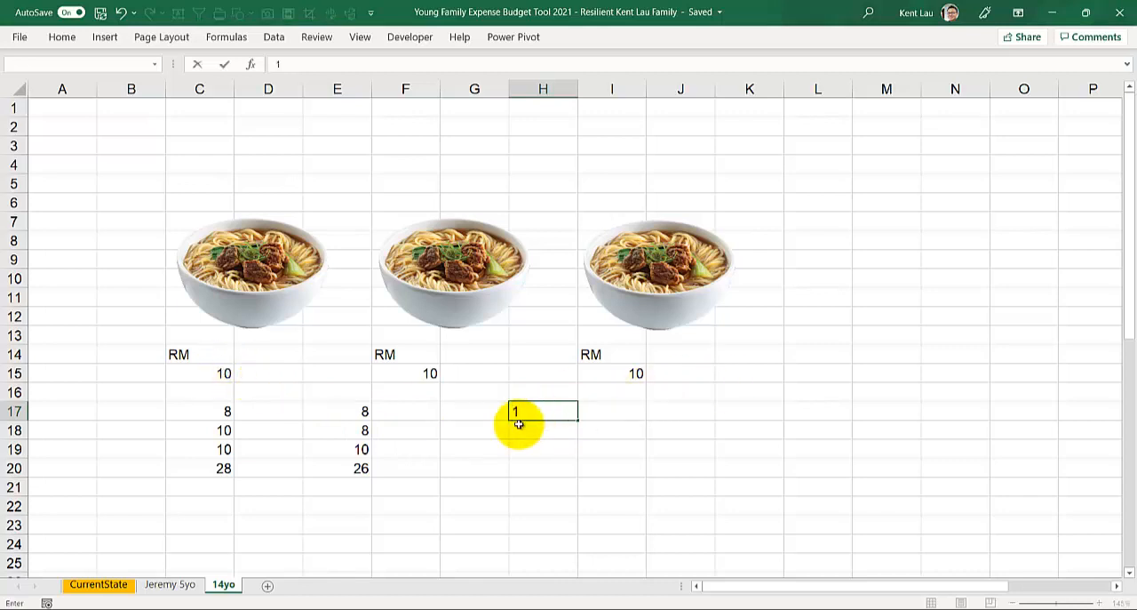
{"action": "type", "text": "0"}
{"action": "left_click", "coordinate": [478, 413]}
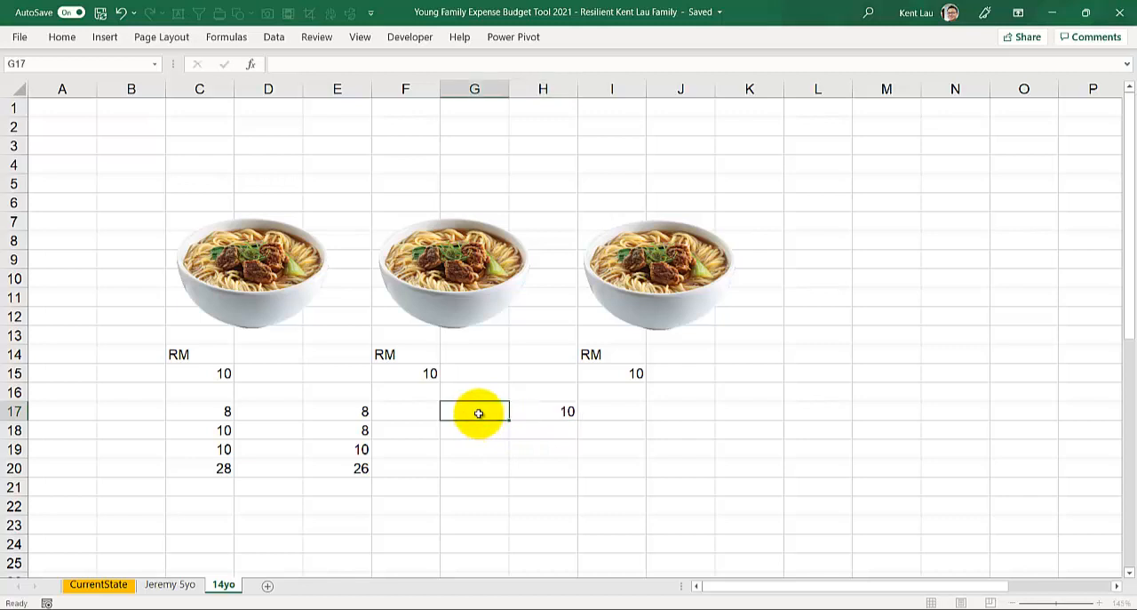
{"action": "type", "text": "Every n"}
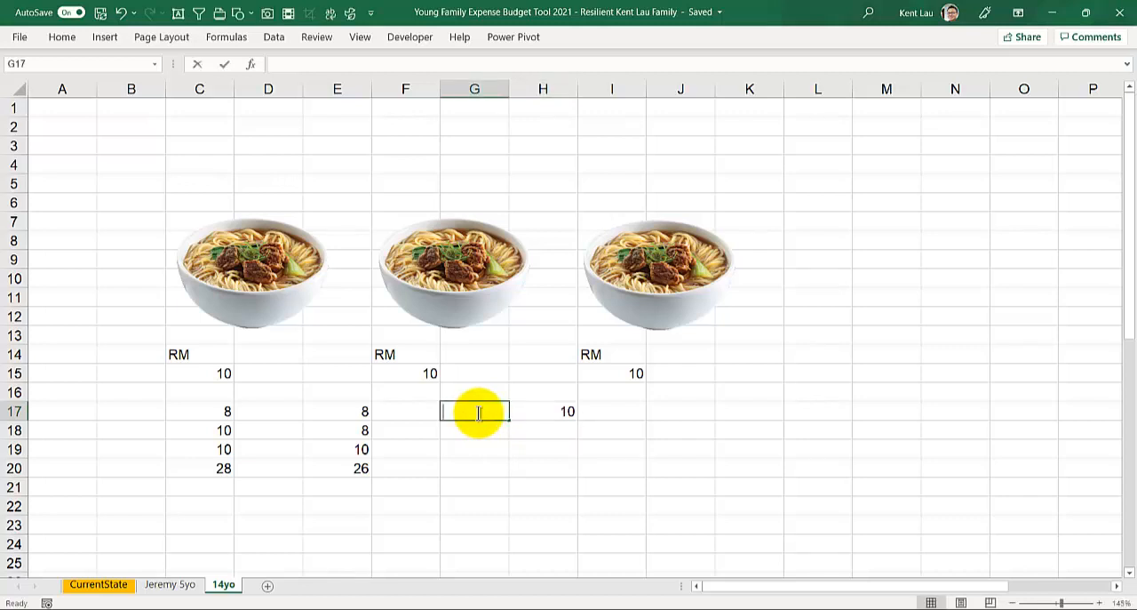
{"action": "type", "text": "oodle"}
{"action": "key", "text": "Return"}
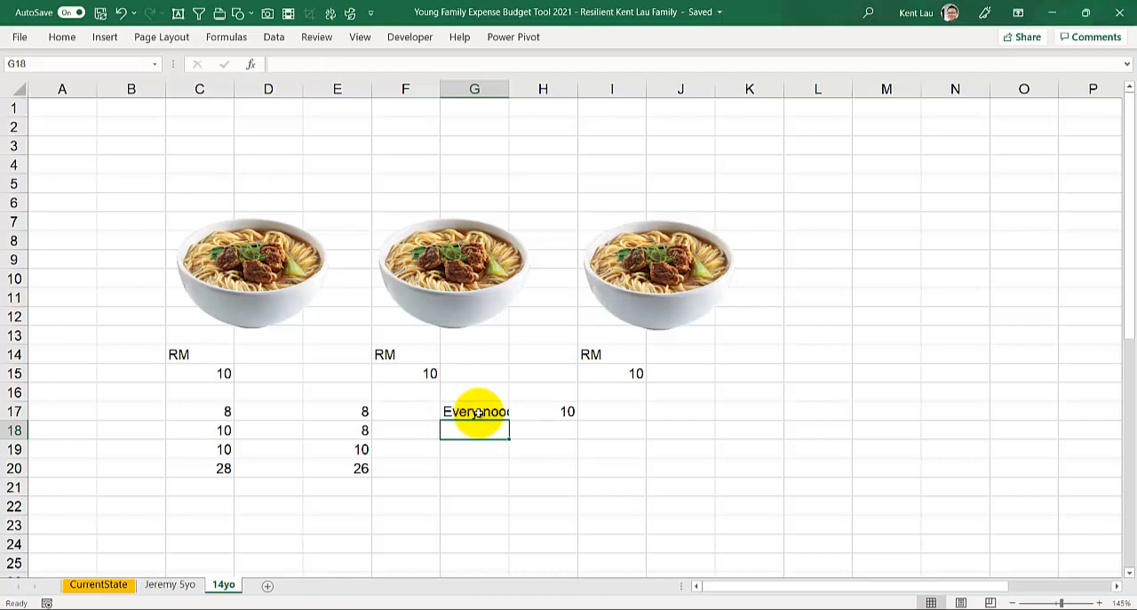
Step: Enter the label "No of times I eat a day" in cell G18 and fit column G's width to its text
{"action": "type", "text": "Tim"}
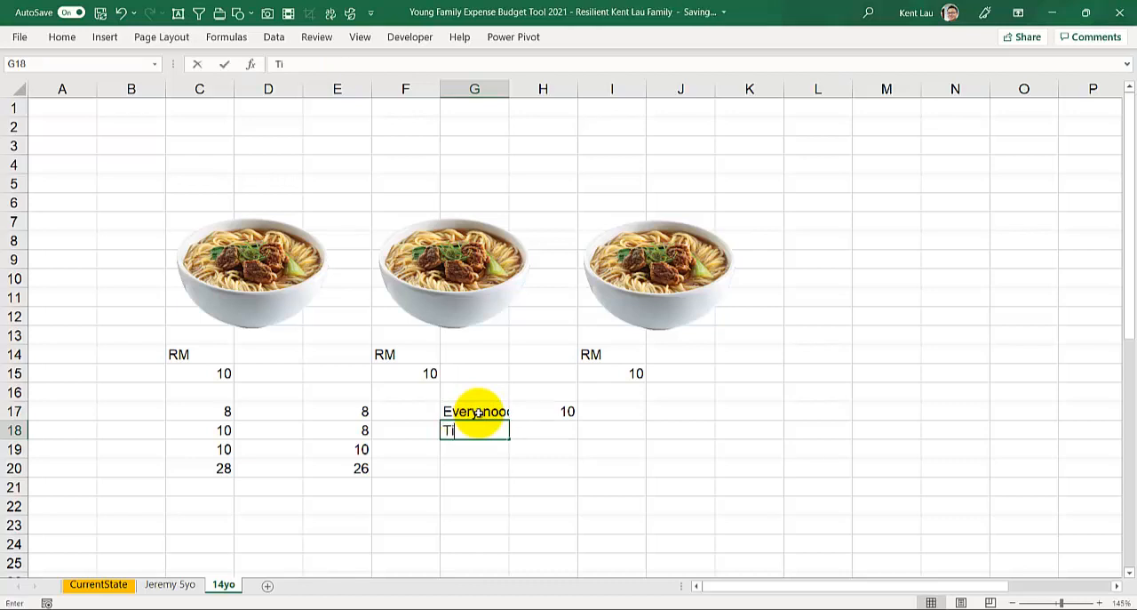
{"action": "key", "text": "BackSpace"}
{"action": "key", "text": "BackSpace"}
{"action": "key", "text": "BackSpace"}
{"action": "type", "text": "No"}
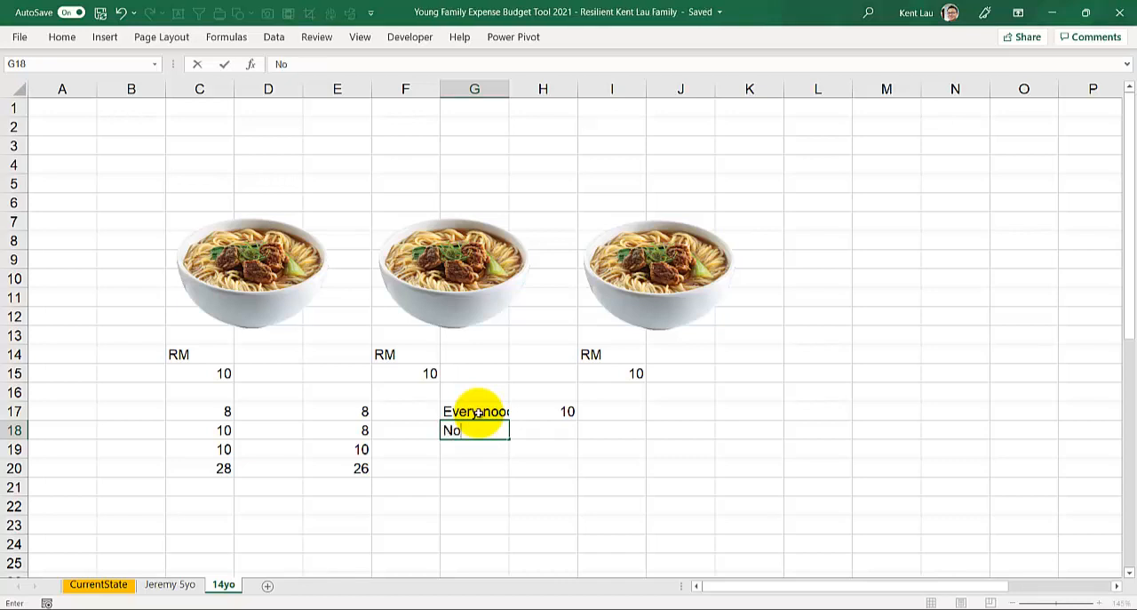
{"action": "type", "text": " of times I"}
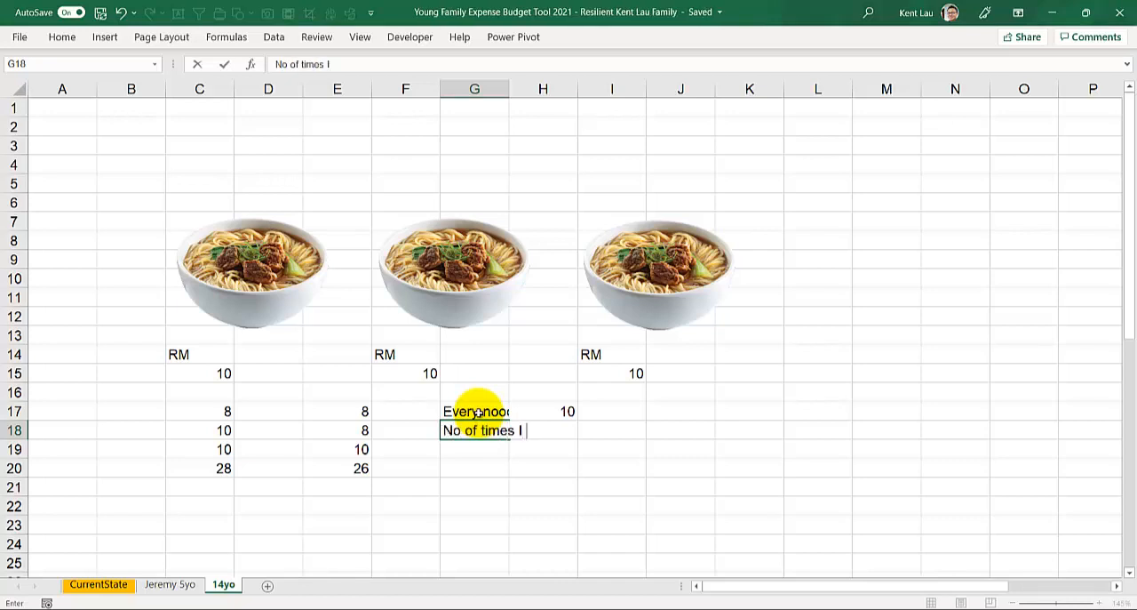
{"action": "type", "text": " eat a day"}
{"action": "key", "text": "Tab"}
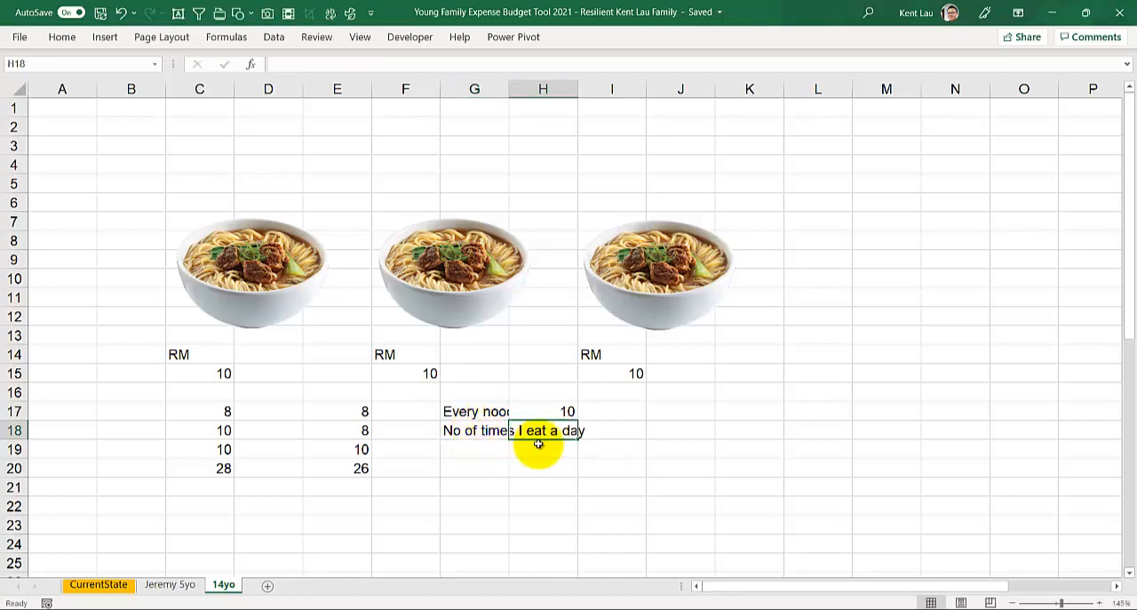
{"action": "left_click", "coordinate": [501, 448]}
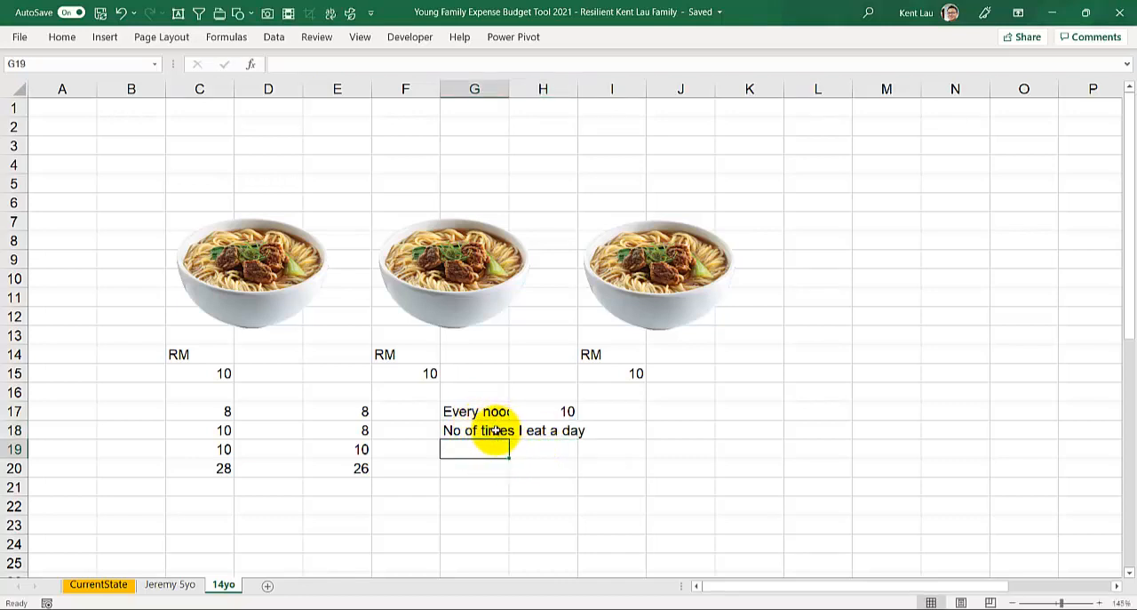
{"action": "double_click", "coordinate": [511, 84]}
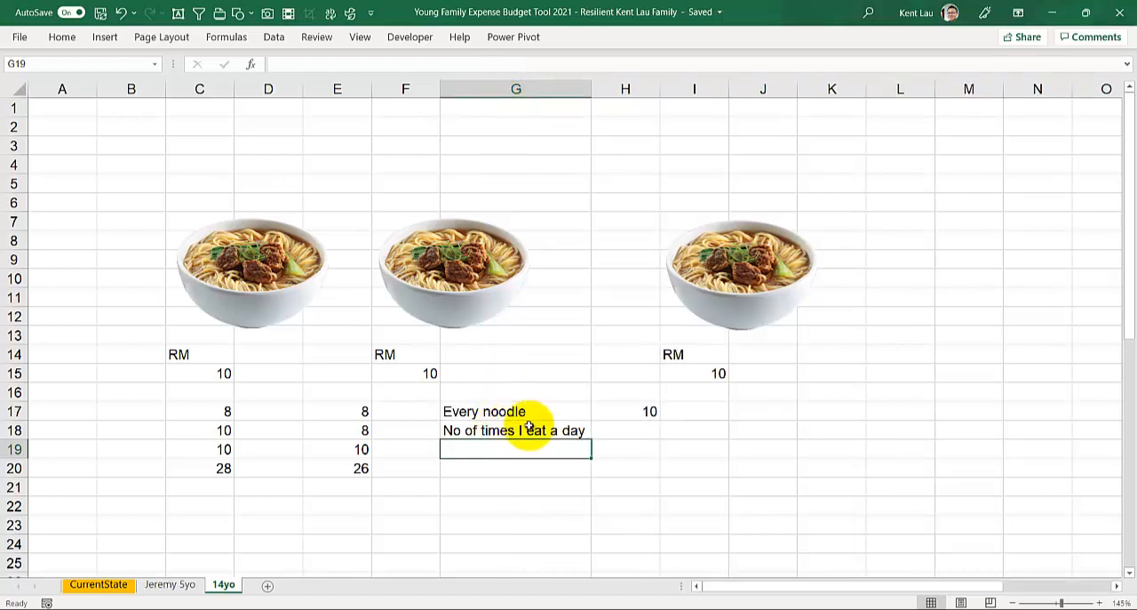
Step: Enter 3 in cell H18 as the number of times eaten a day
{"action": "left_click", "coordinate": [632, 429]}
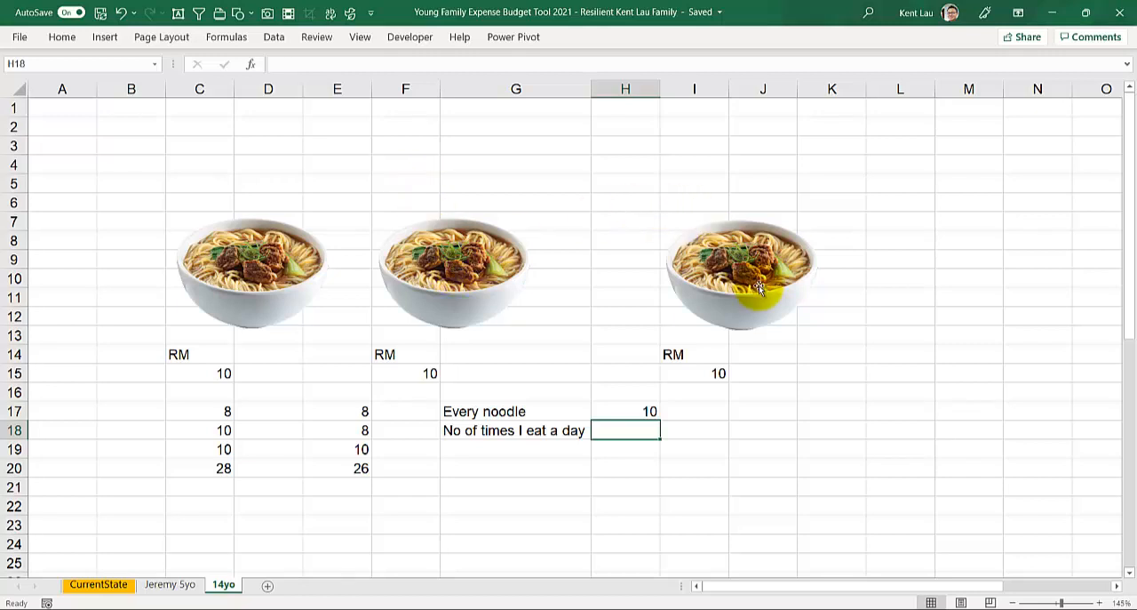
{"action": "type", "text": "3"}
{"action": "left_click", "coordinate": [611, 449]}
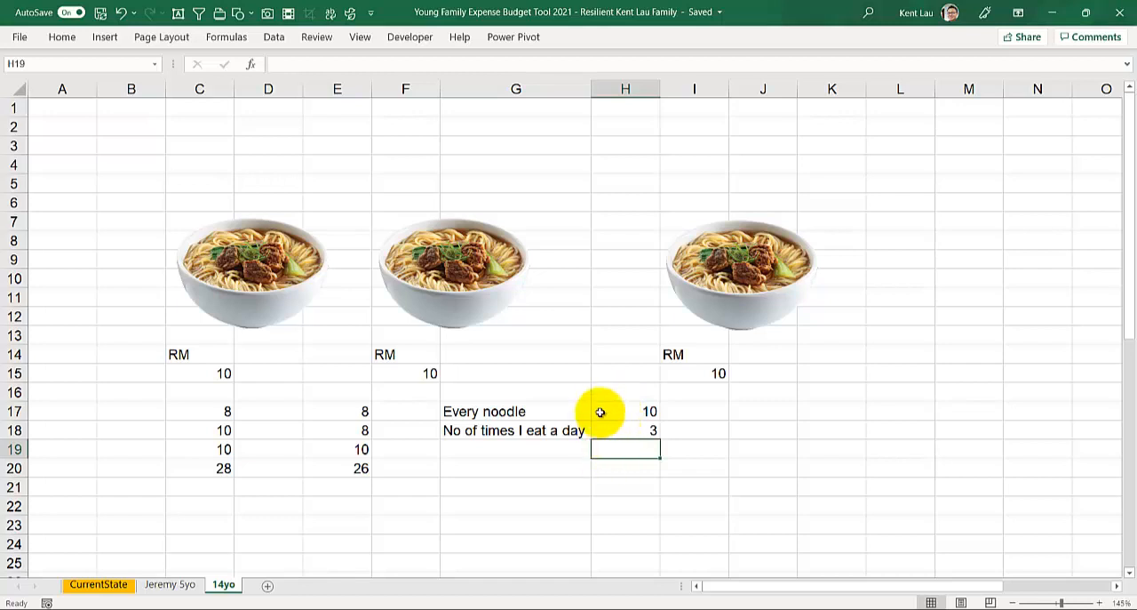
Step: Calculate the day's noodle cost in cell H19 with the formula =H17*H18 and review the formula's multiplication
{"action": "type", "text": "="}
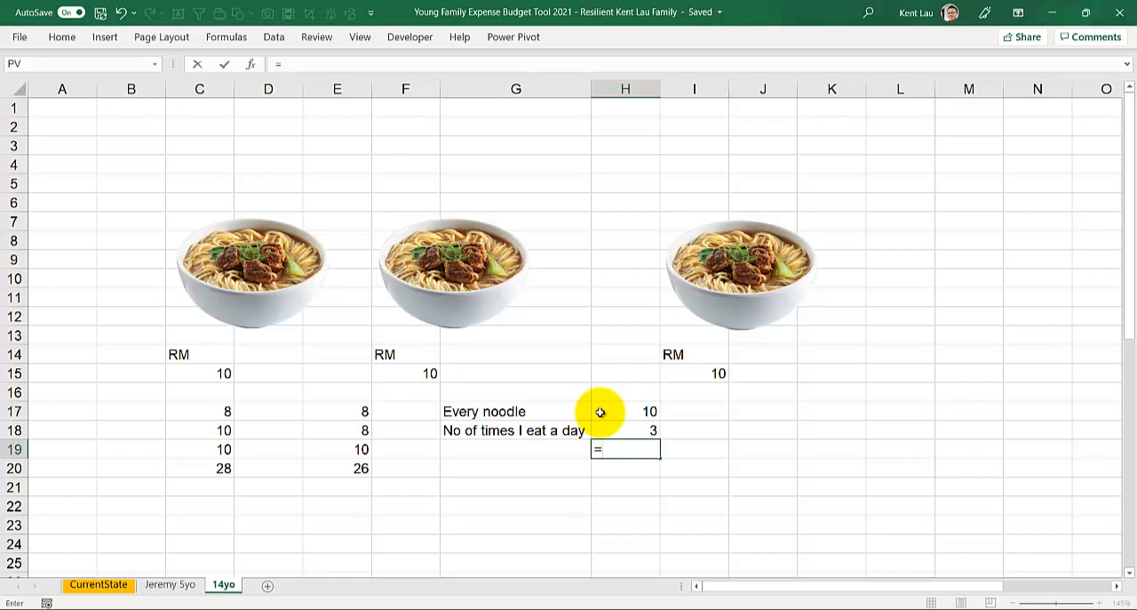
{"action": "left_click", "coordinate": [601, 413]}
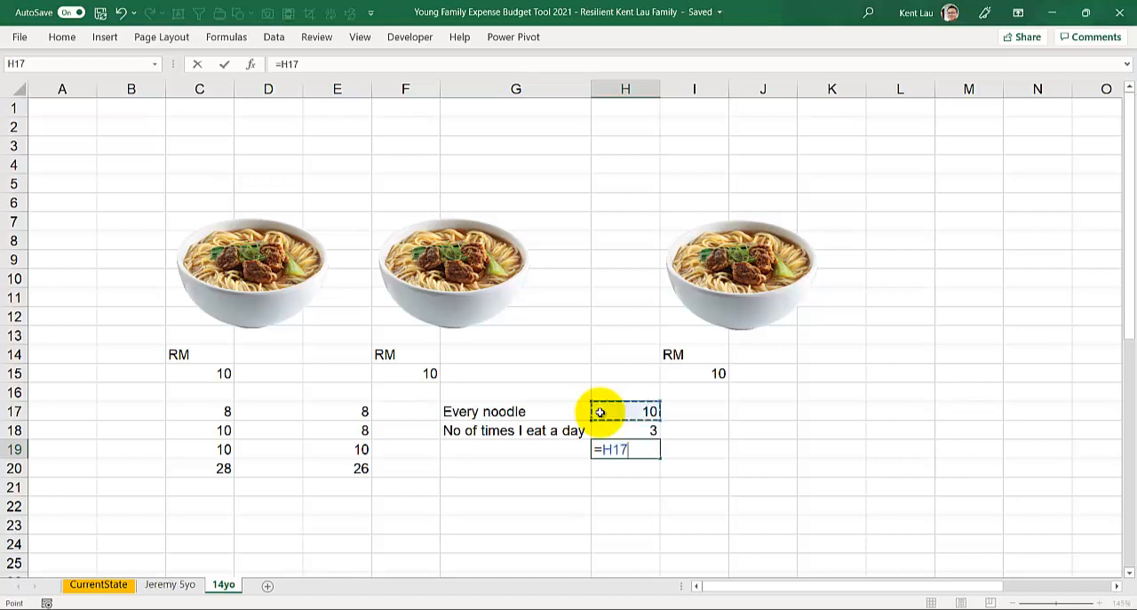
{"action": "type", "text": "*"}
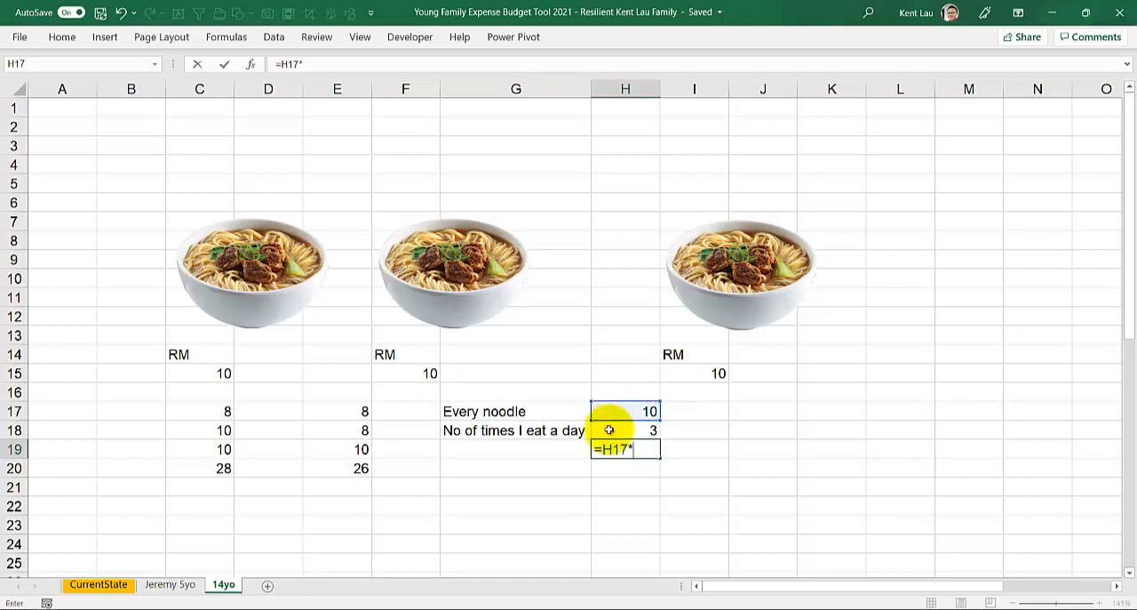
{"action": "left_click", "coordinate": [609, 431]}
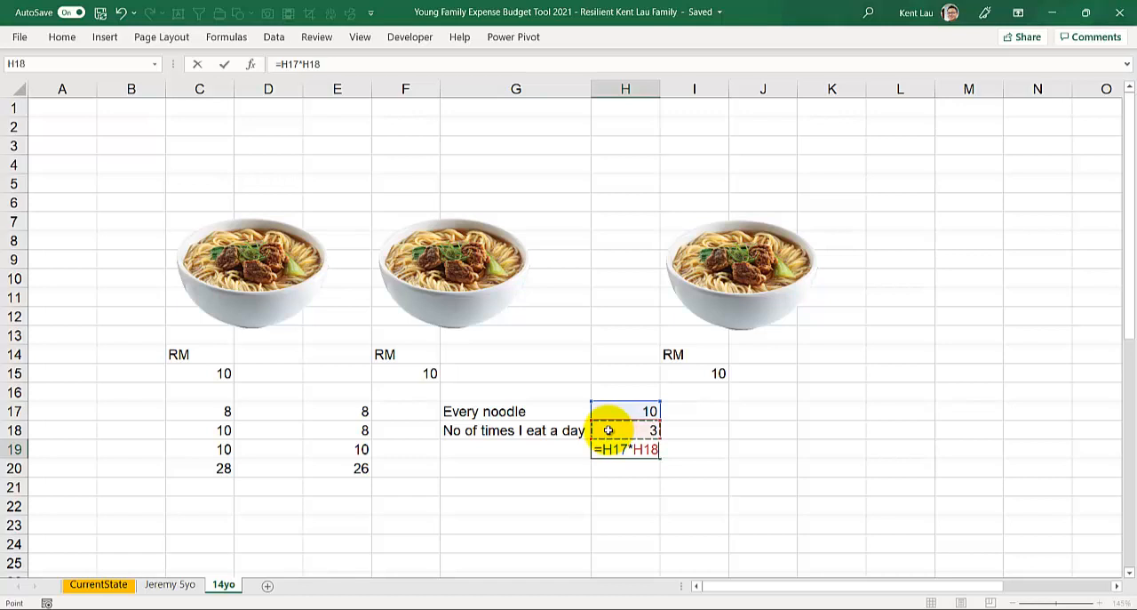
{"action": "key", "text": "Return"}
{"action": "left_click", "coordinate": [614, 446]}
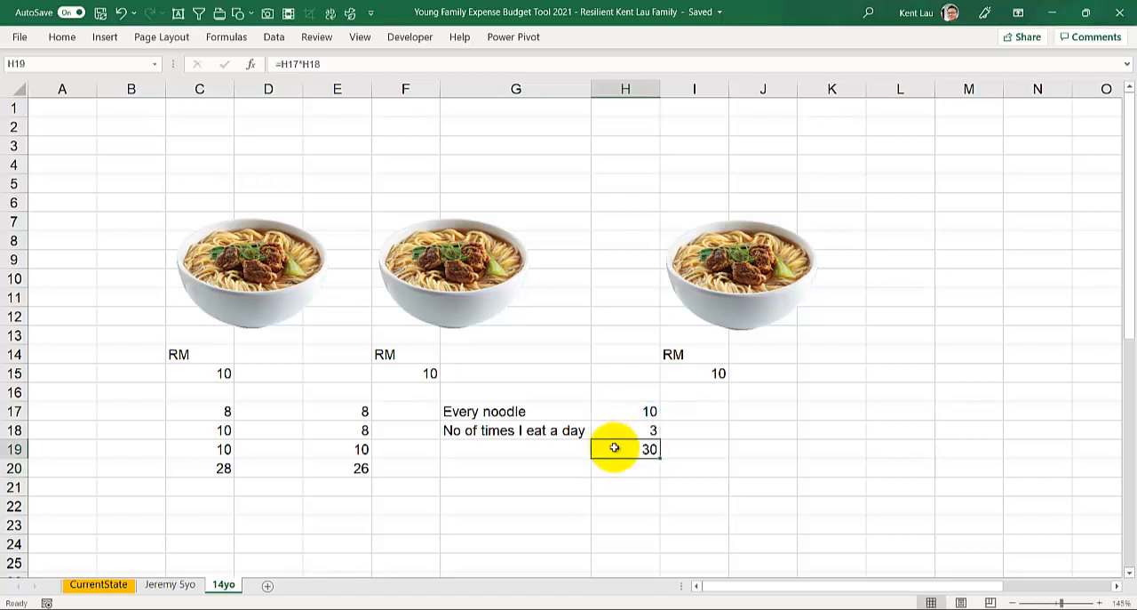
{"action": "double_click", "coordinate": [614, 447]}
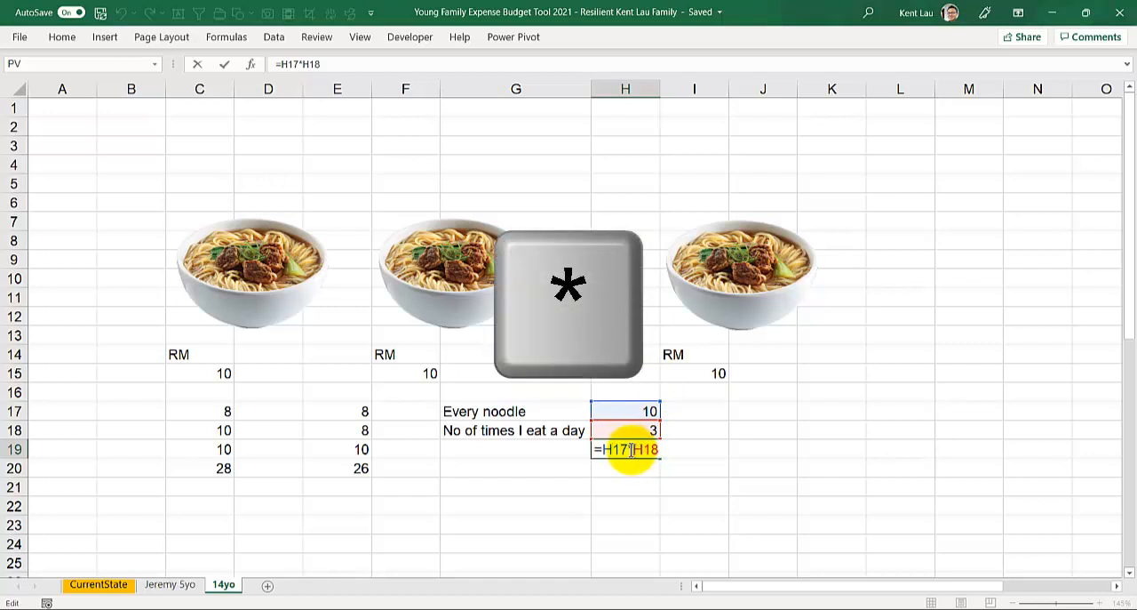
{"action": "key", "text": "Return"}
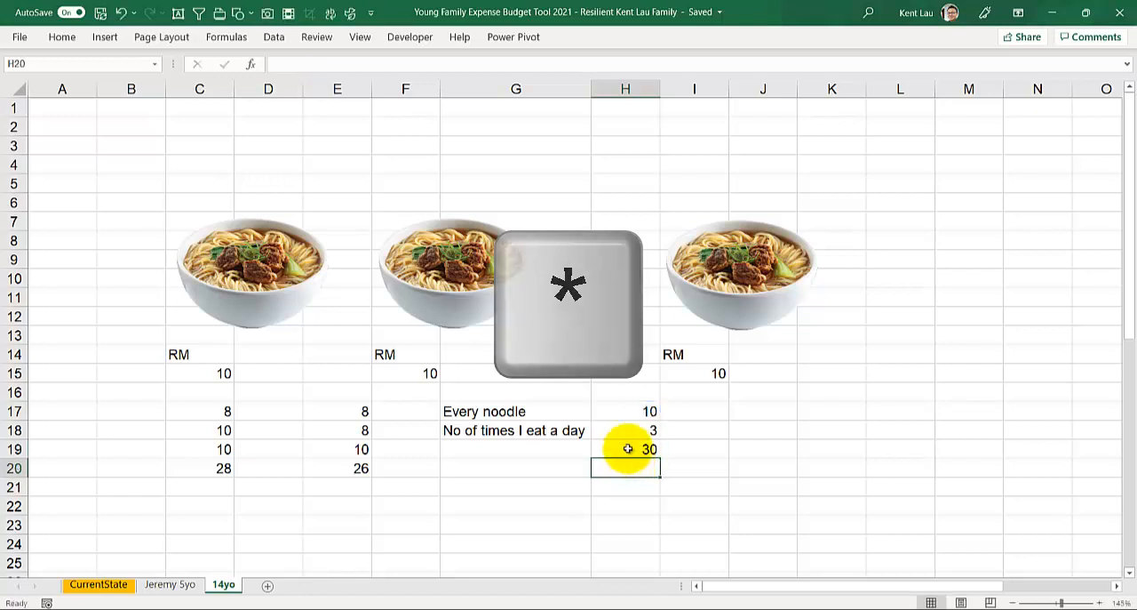
{"action": "left_click", "coordinate": [628, 447]}
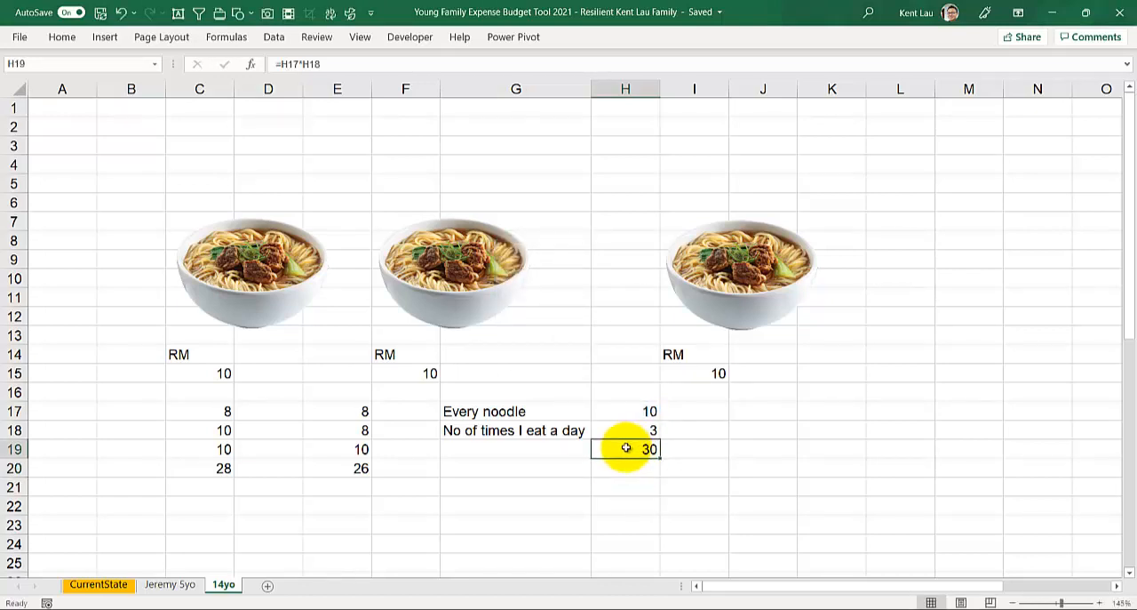
Step: Enter the heading "ADDITION & MULIPLY" in cell B3 above the noodle pictures
{"action": "left_click", "coordinate": [143, 155]}
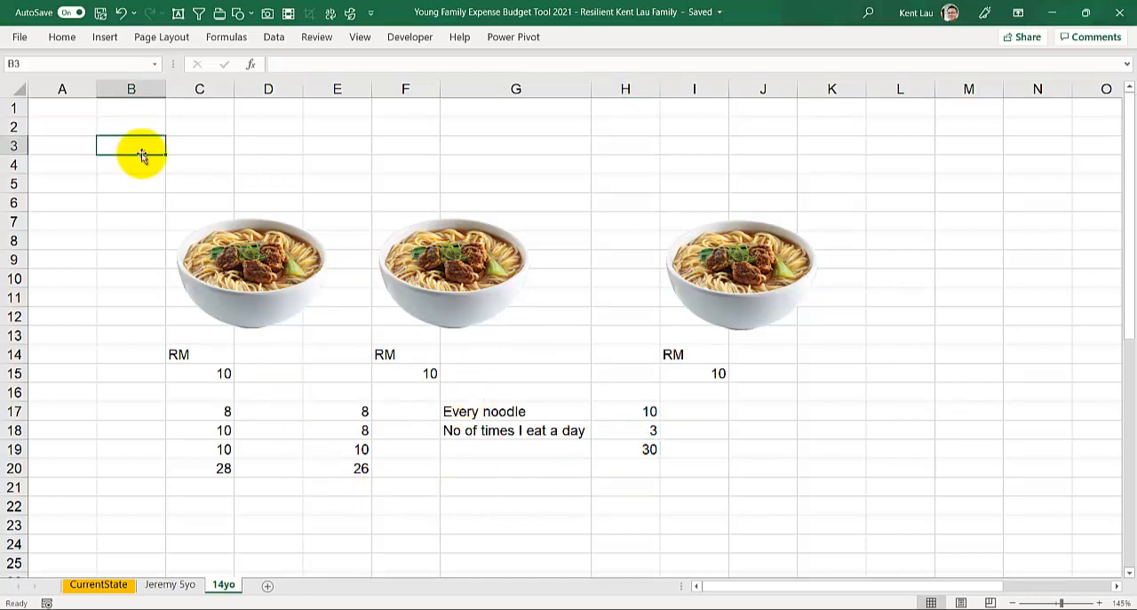
{"action": "type", "text": "A"}
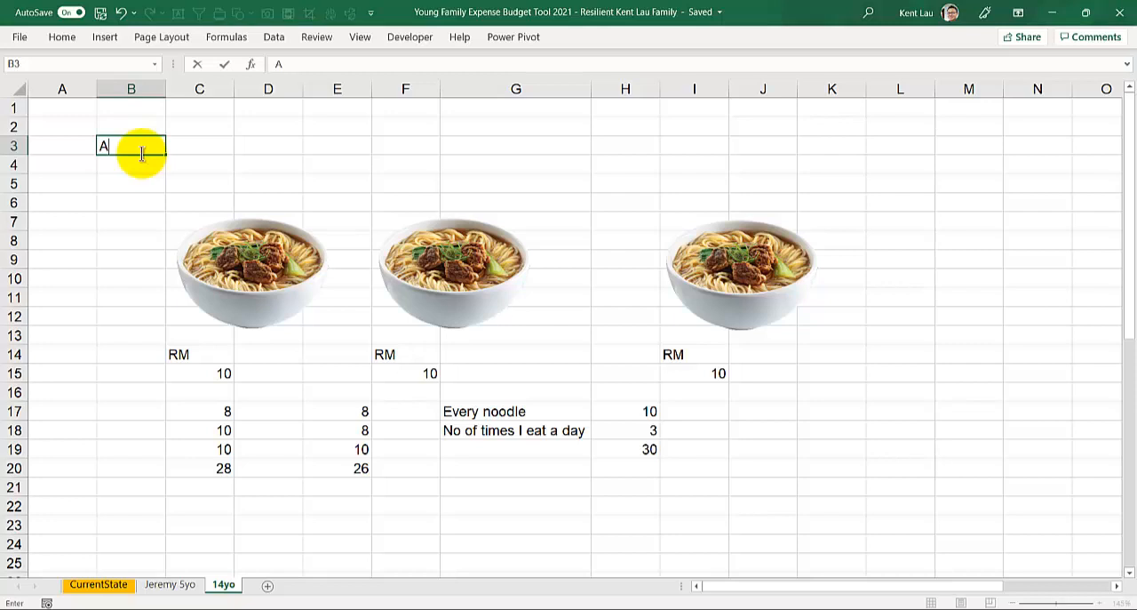
{"action": "type", "text": "DDITION"}
{"action": "type", "text": "& MULIP"}
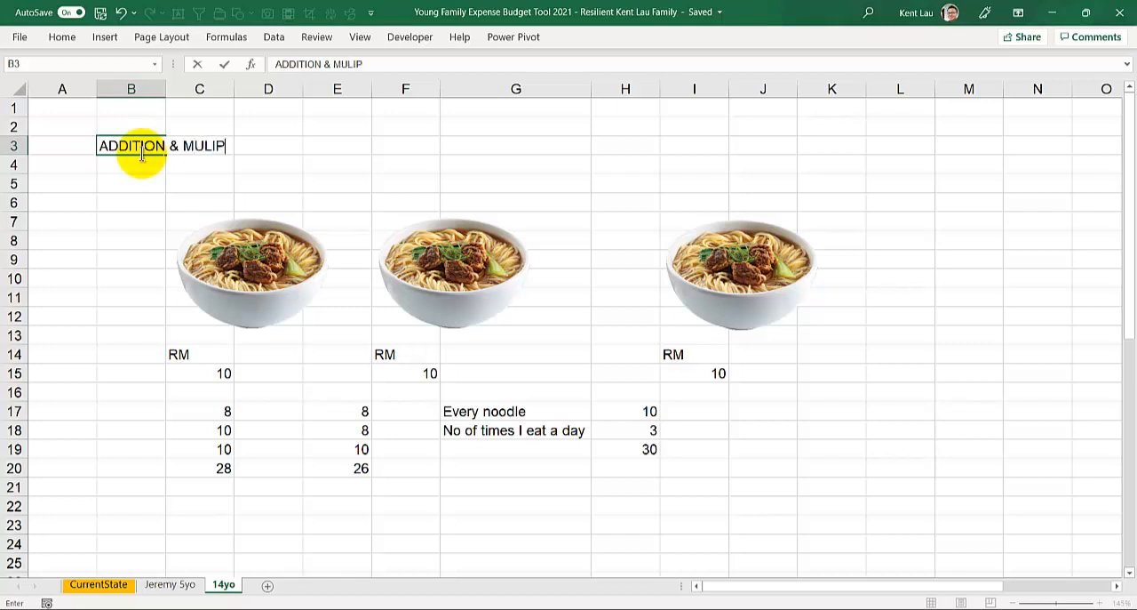
{"action": "type", "text": "LY"}
{"action": "key", "text": "Return"}
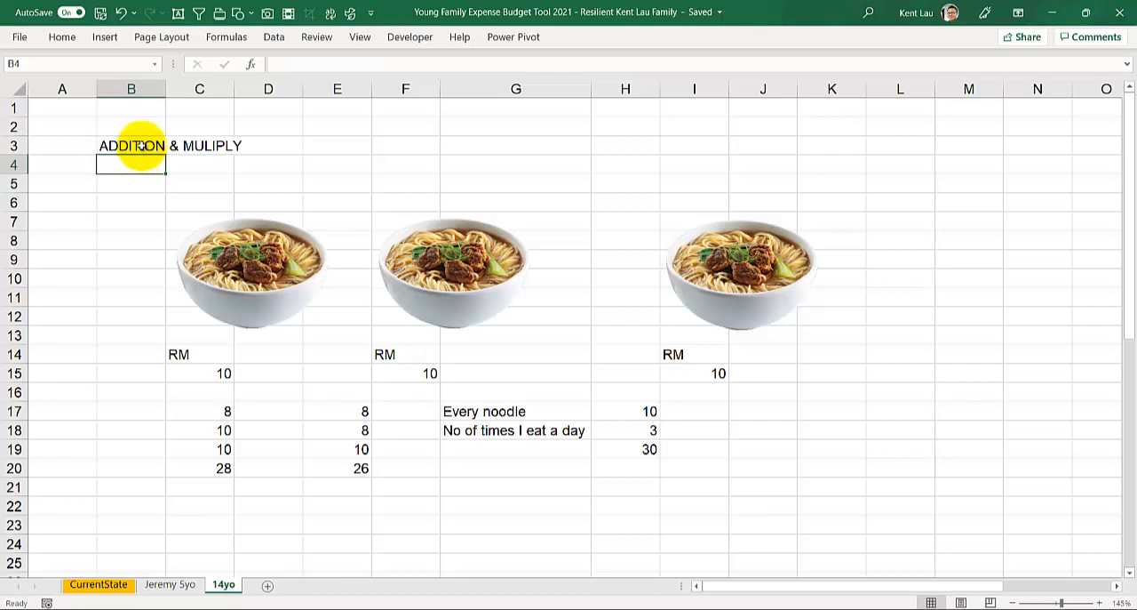
{"action": "left_click", "coordinate": [141, 145]}
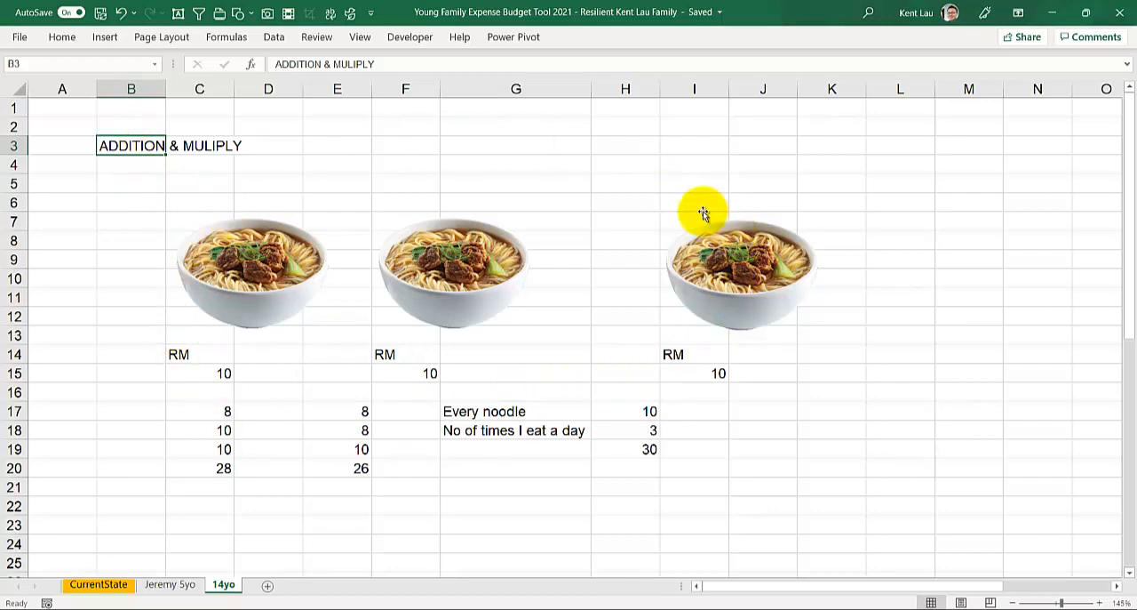
Step: Start saving a copy of the workbook on this PC and choose the Desktop as its location
{"action": "left_click", "coordinate": [20, 39]}
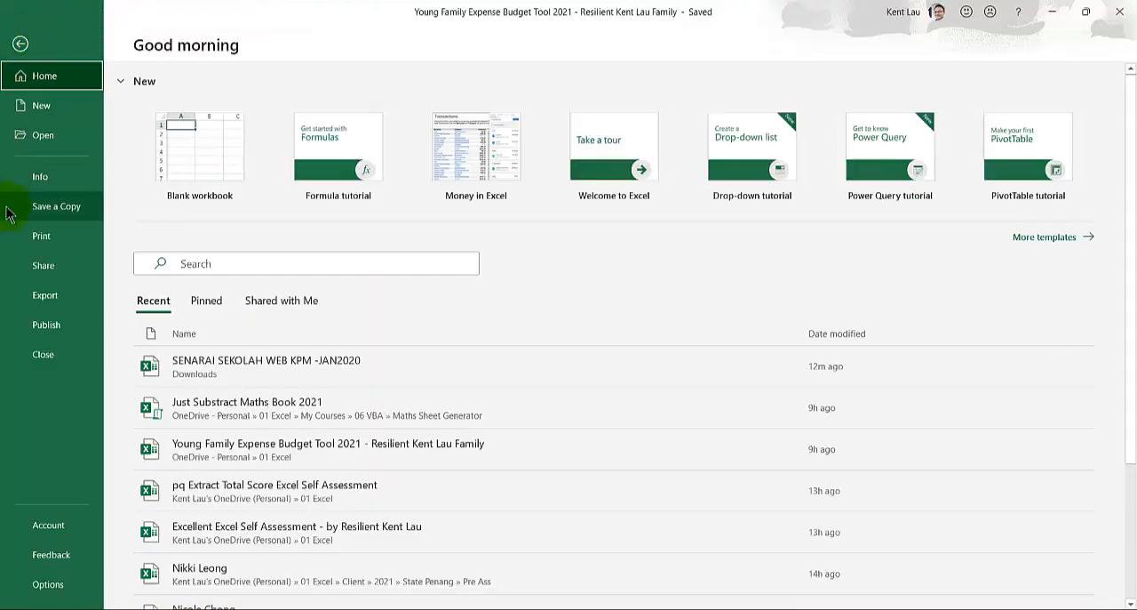
{"action": "left_click", "coordinate": [61, 213]}
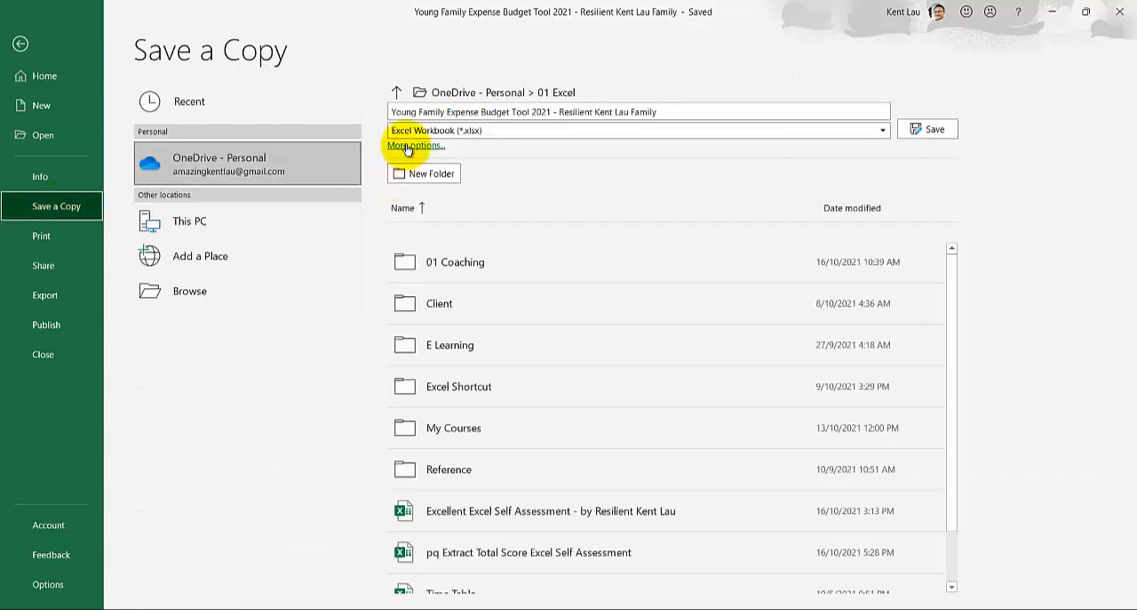
{"action": "left_click", "coordinate": [214, 231]}
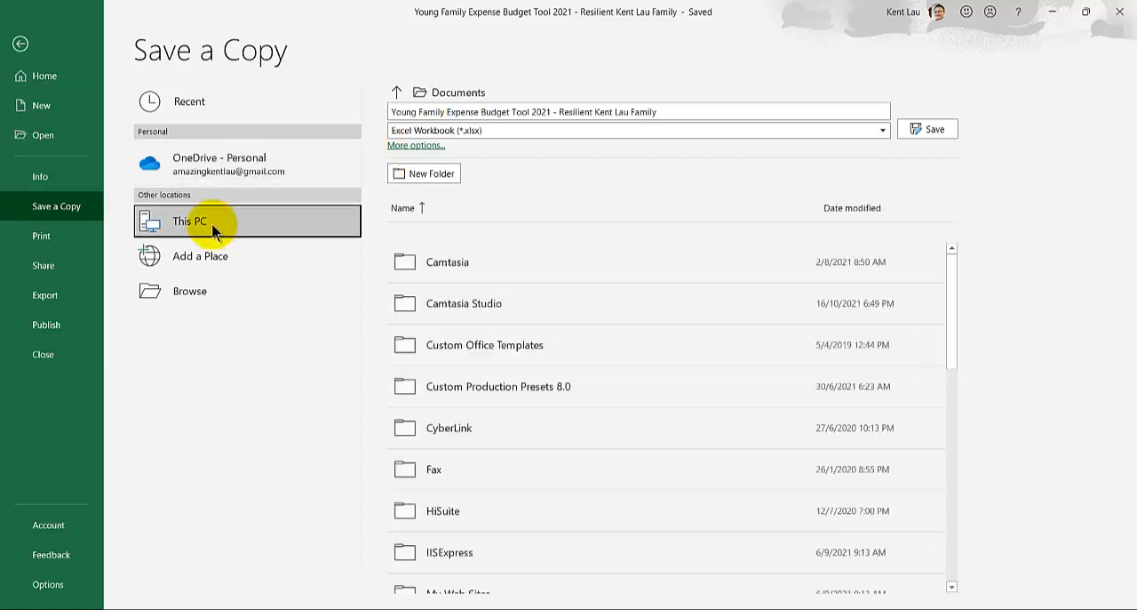
{"action": "left_click", "coordinate": [423, 144]}
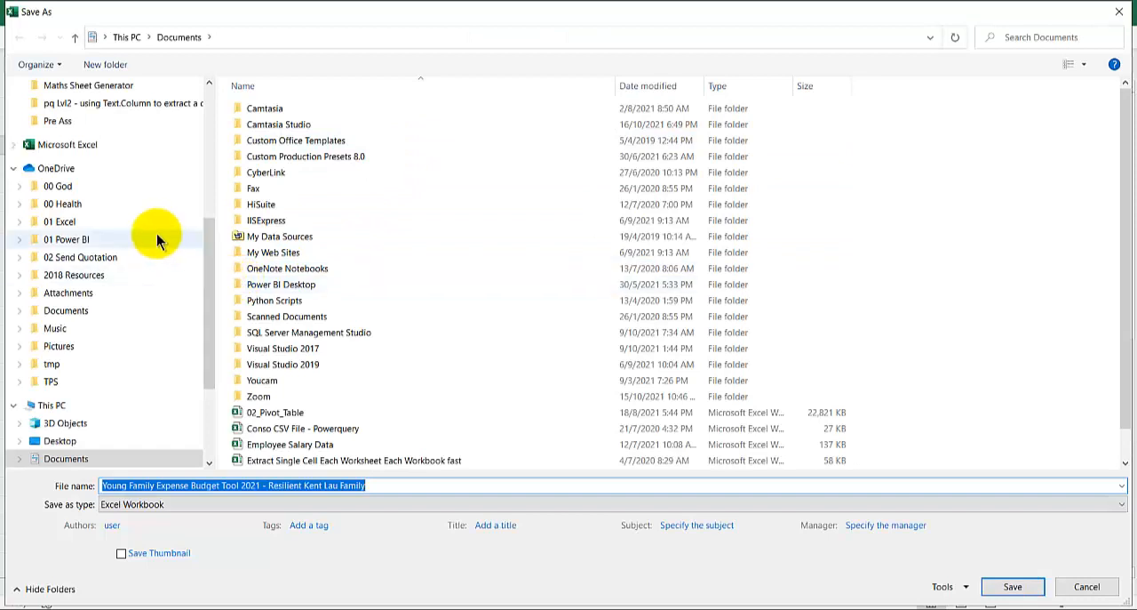
{"action": "left_click", "coordinate": [61, 441]}
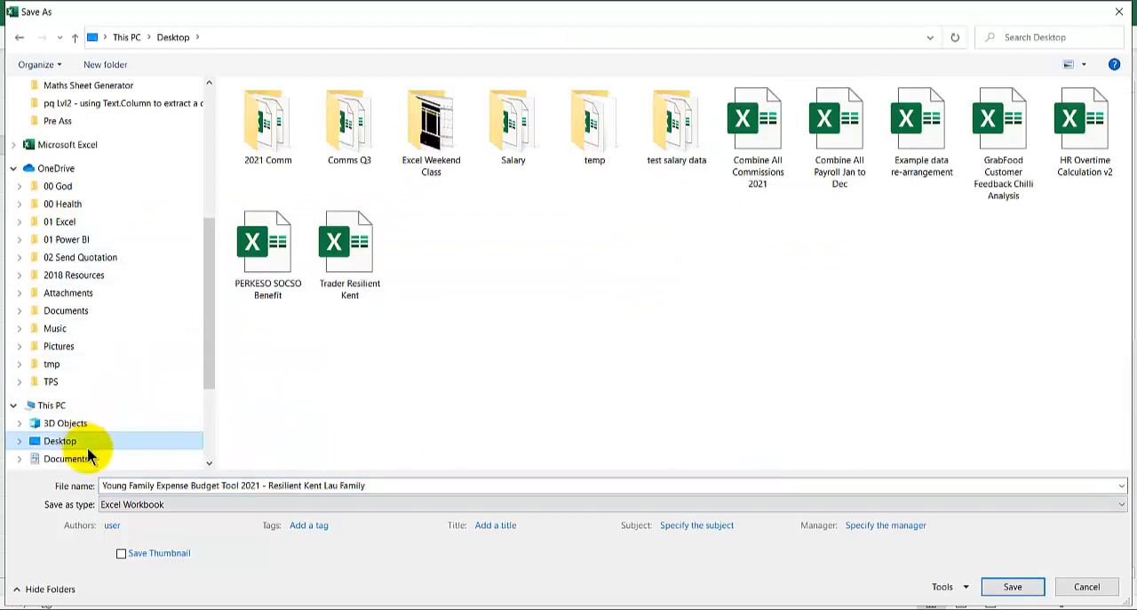
Step: Name the workbook copy "Lesson 1 Maths How to calculate One day Food Expense in Excel" and save it
{"action": "left_click", "coordinate": [103, 485]}
{"action": "left_click_drag", "start_coordinate": [103, 485], "coordinate": [385, 485]}
{"action": "type", "text": "Lesson 1"}
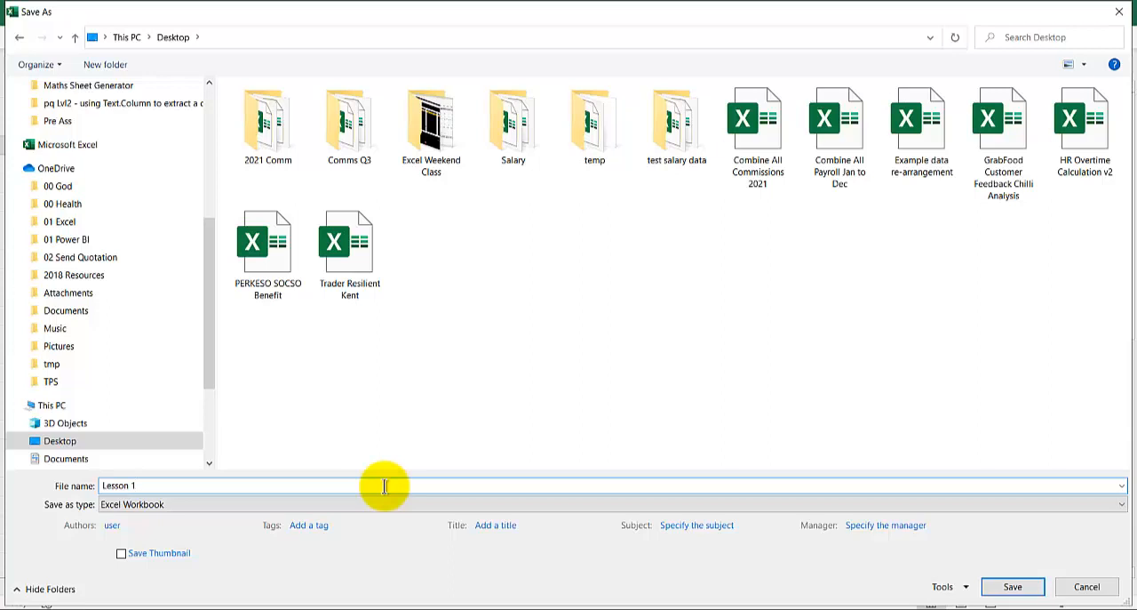
{"action": "type", "text": "Maths How to calculate One day"}
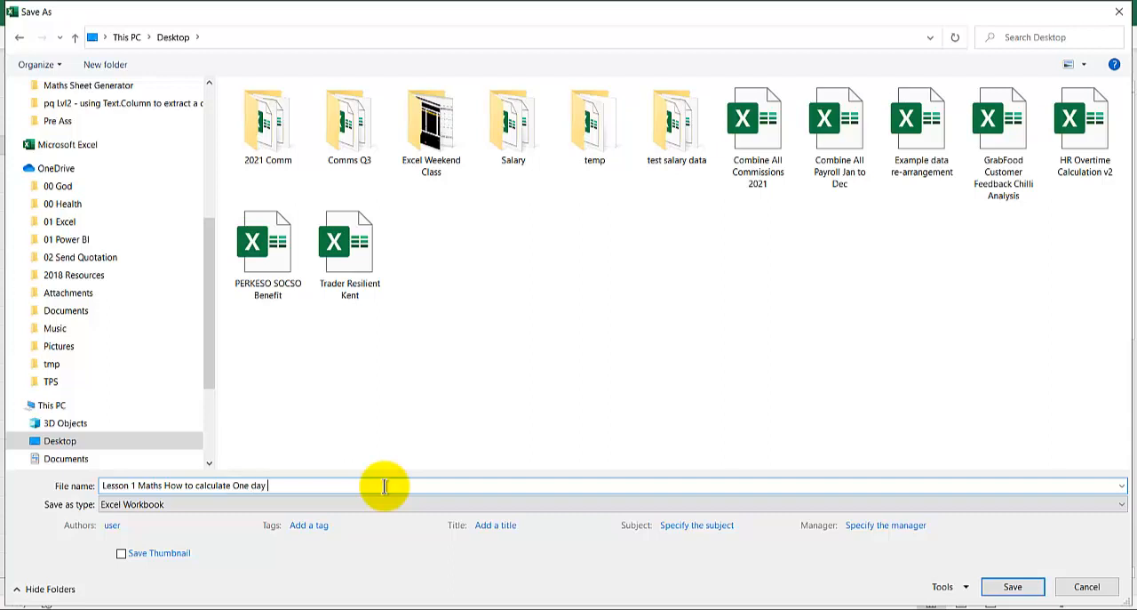
{"action": "type", "text": " Food Expense in Excel"}
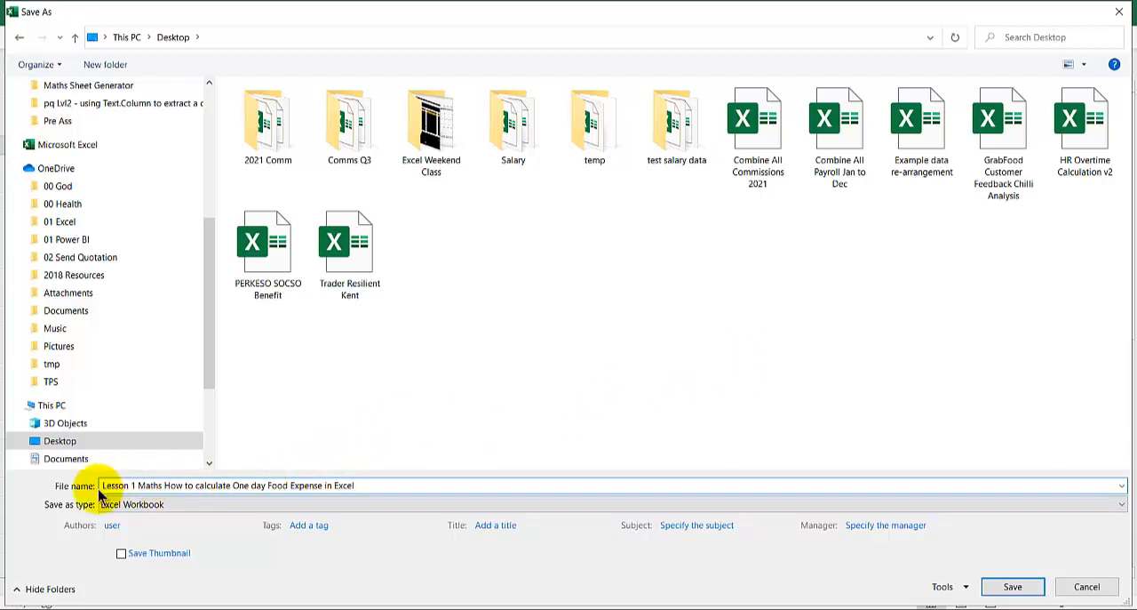
{"action": "left_click", "coordinate": [1018, 589]}
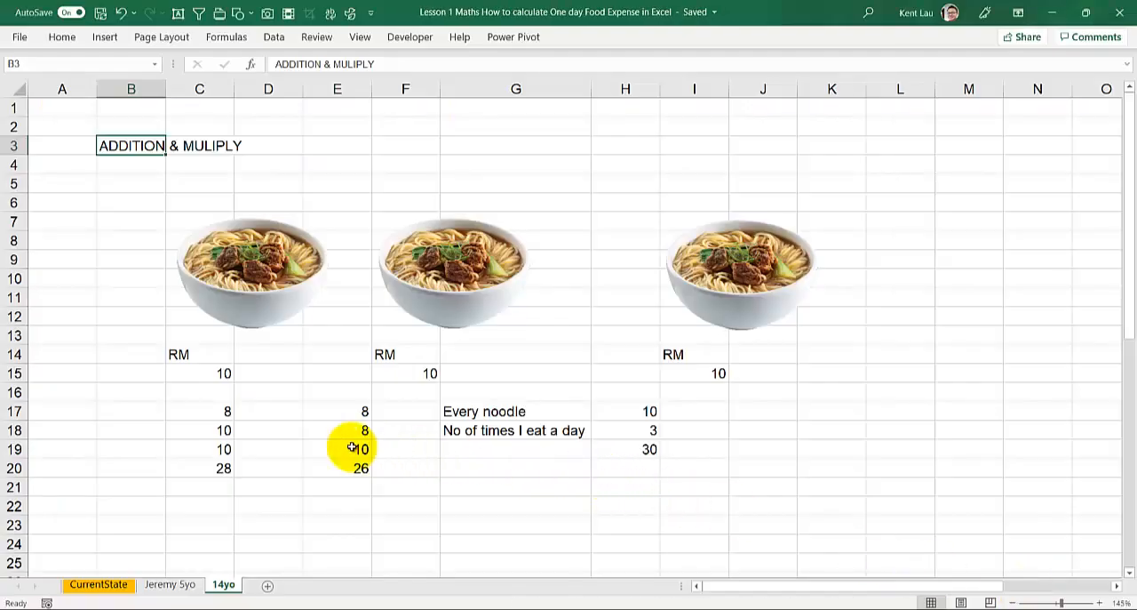